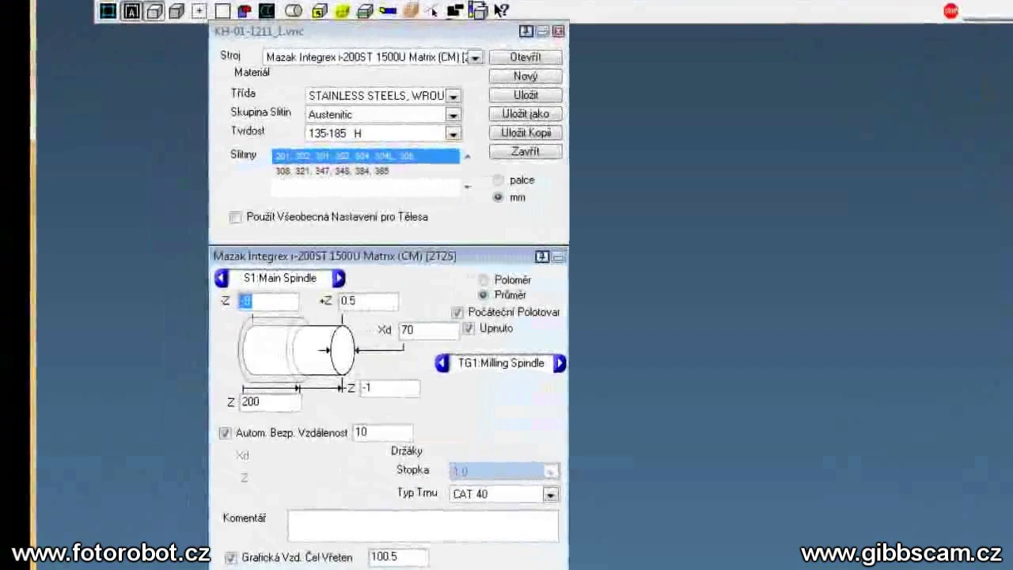
Keep the Mazak Integrex i-200ST 1500U Matrix (CM) machine and check the S1 and S2 stock settings
left_click(475, 57)
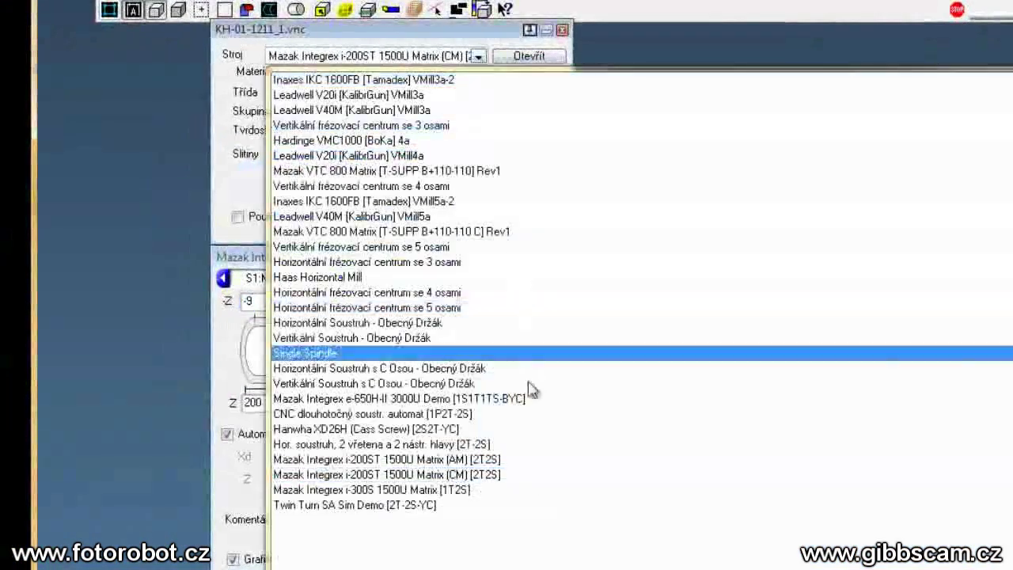
left_click(546, 481)
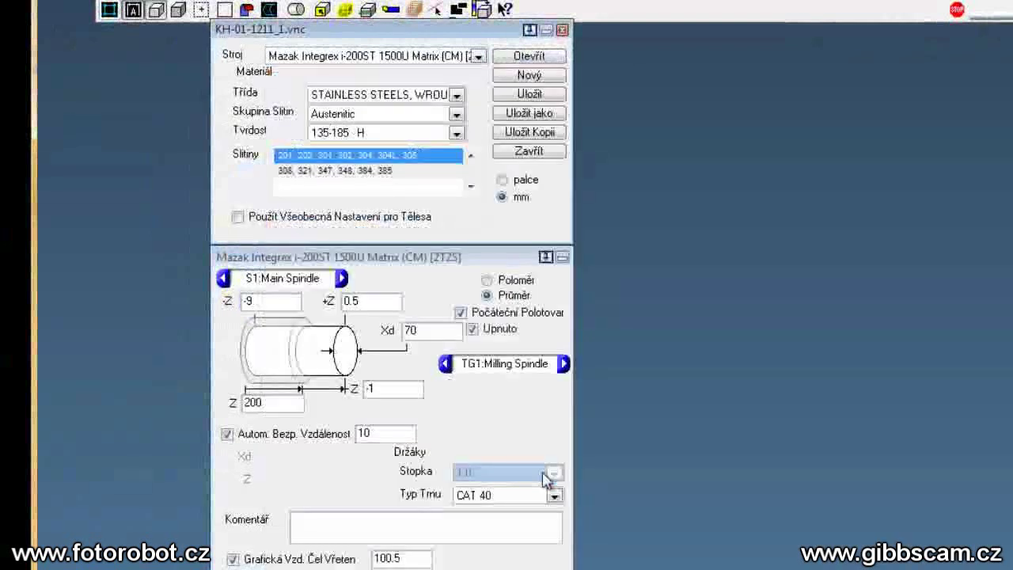
left_click(342, 279)
left_click(342, 278)
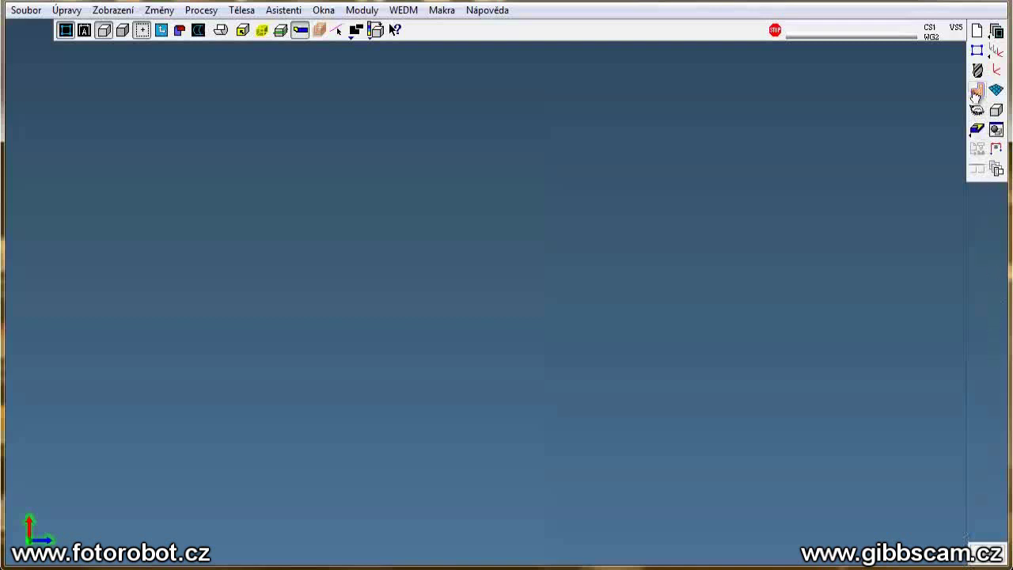
Create turning tool 1 in slot 1 with an 80° C insert and set its orientation
left_click(977, 73)
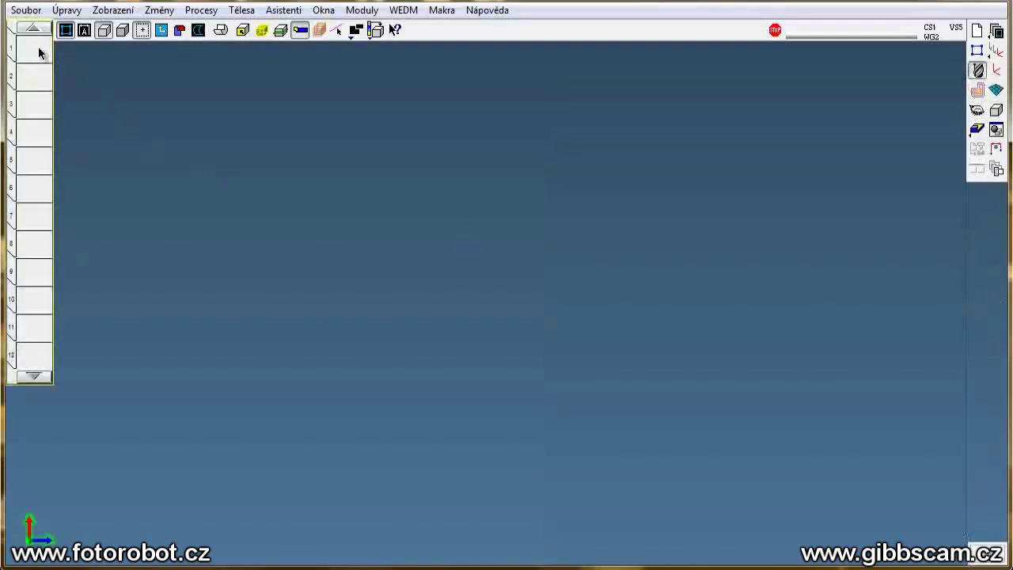
double_click(40, 52)
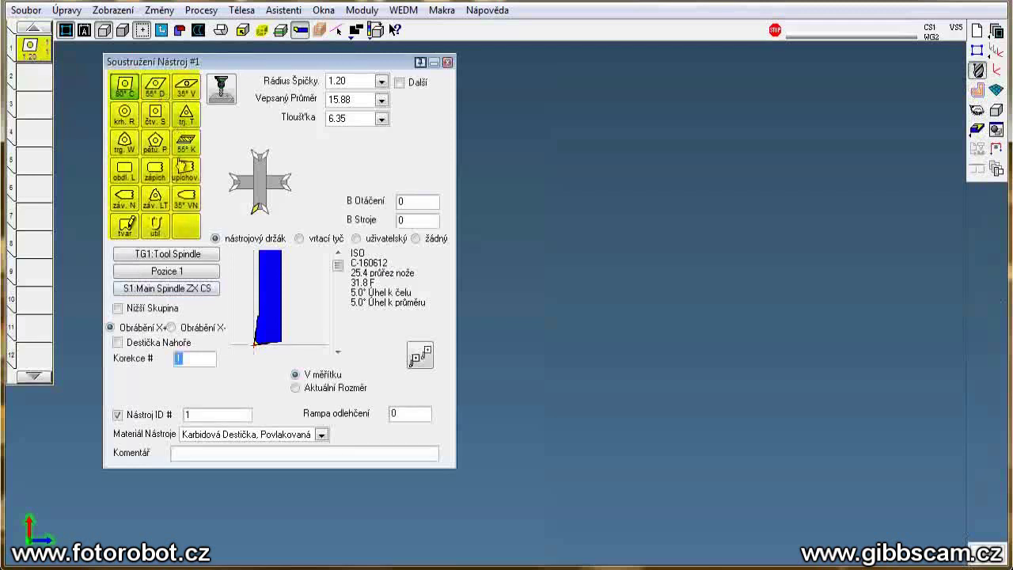
left_click(237, 184)
left_click(260, 156)
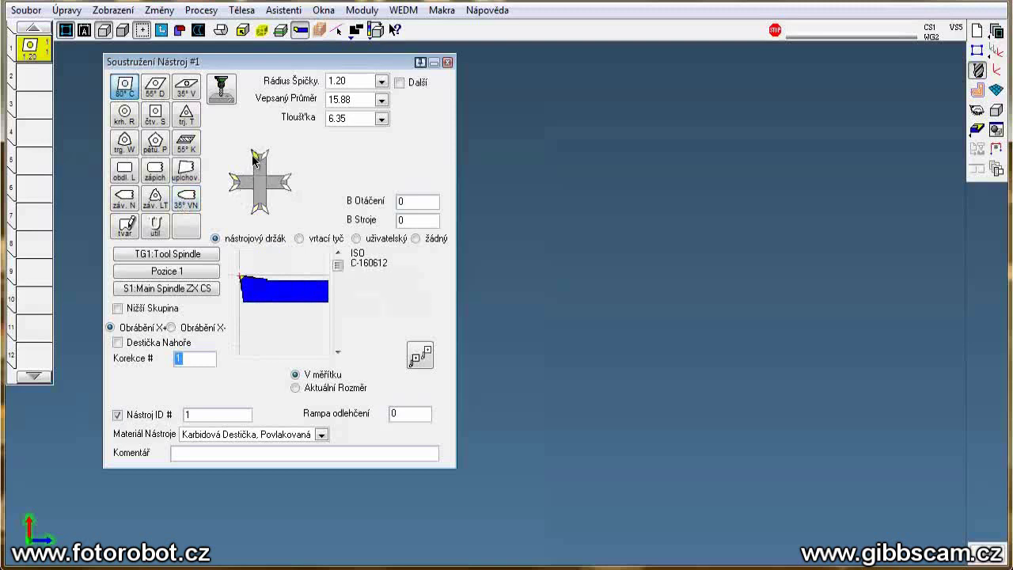
left_click(287, 182)
left_click(286, 191)
left_click(259, 208)
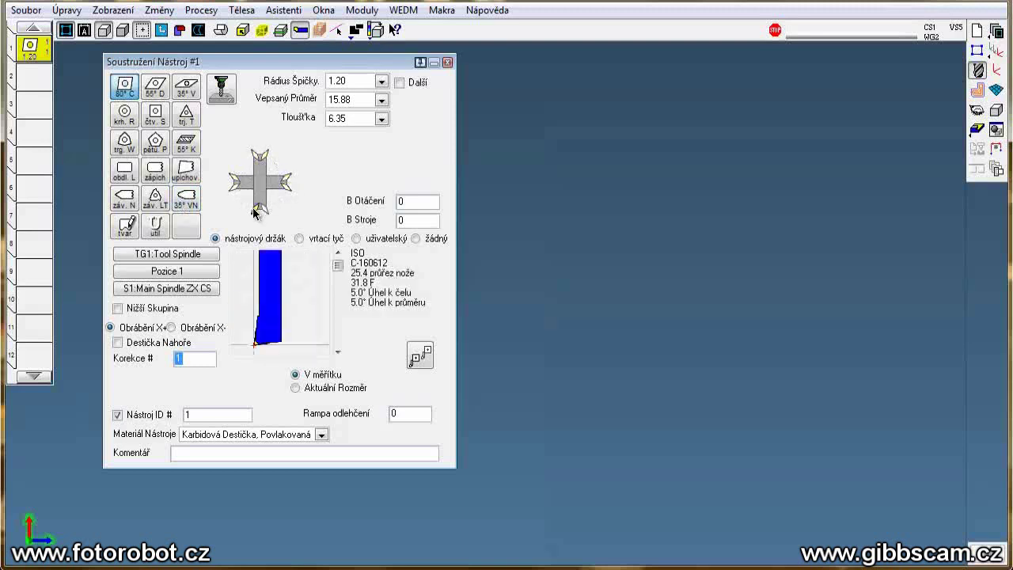
Give tool 1 no holder (žádný) and a B rotation of 45
left_click(118, 342)
left_click(129, 349)
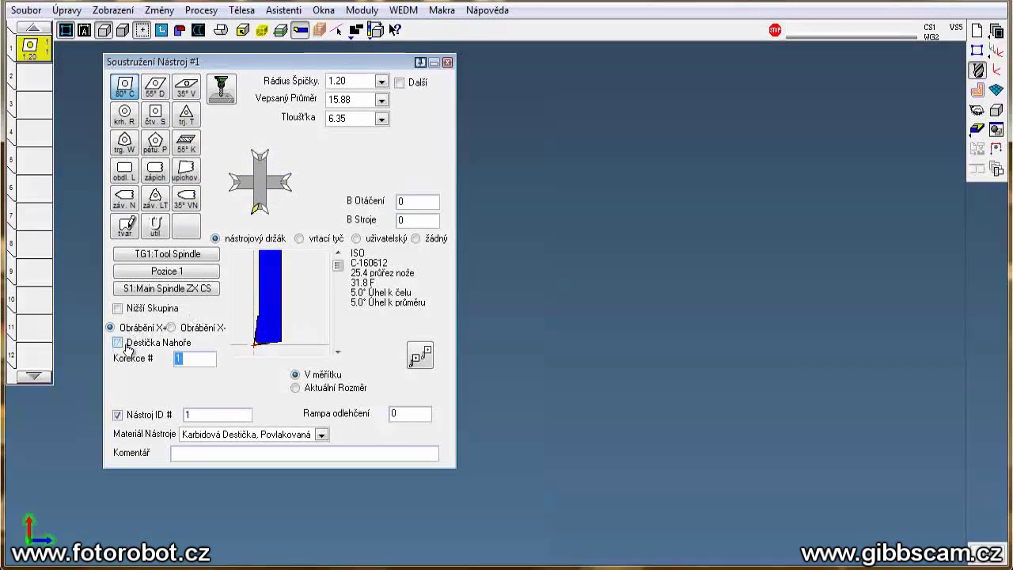
left_click(337, 246)
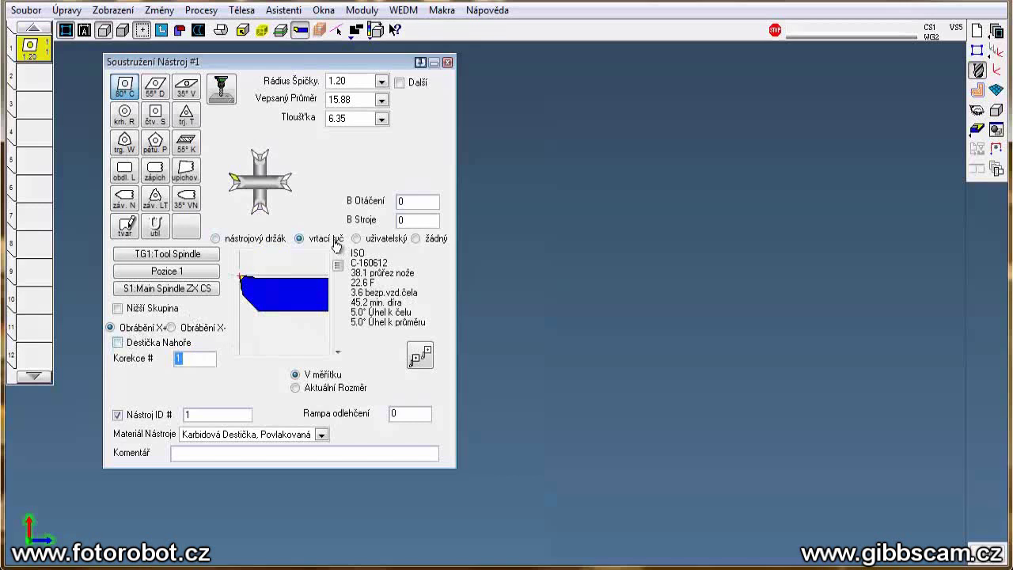
left_click(434, 242)
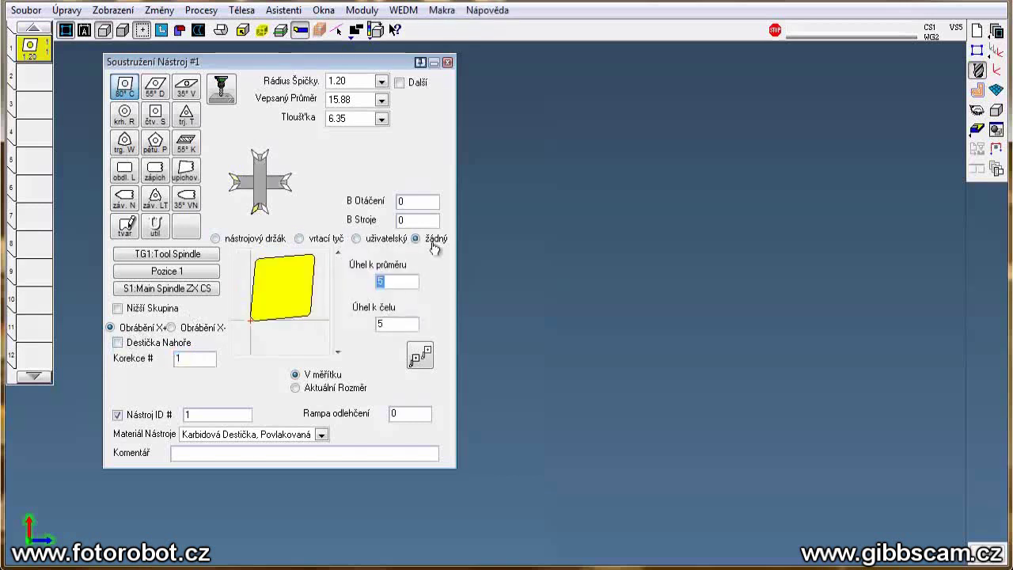
left_click(419, 206)
type("45")
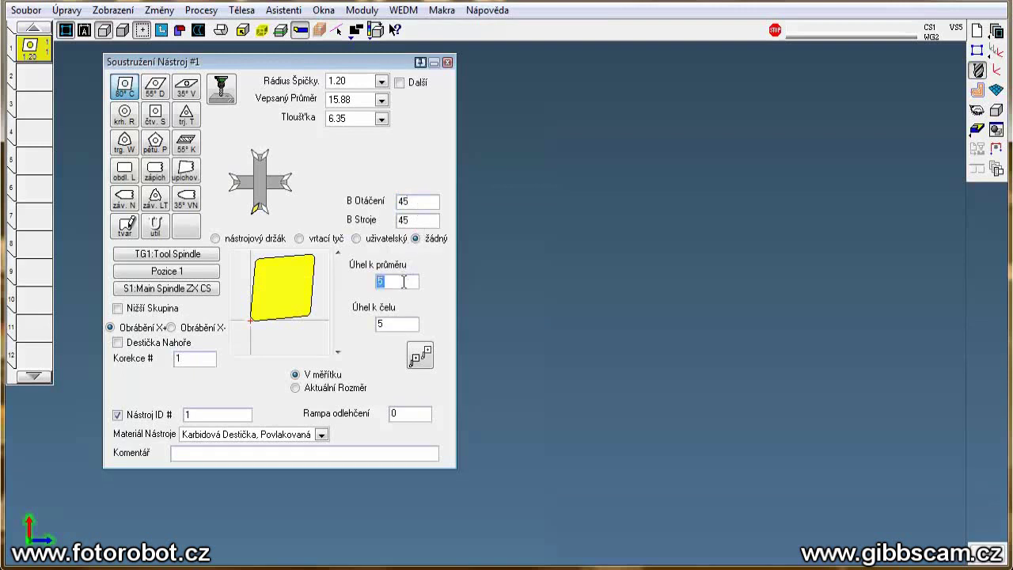
type("3")
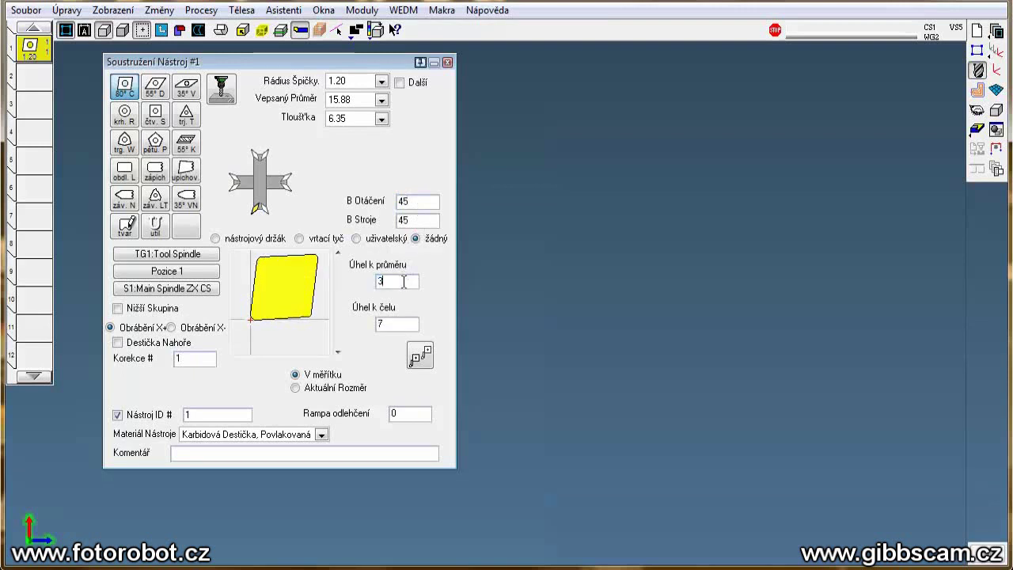
type("5")
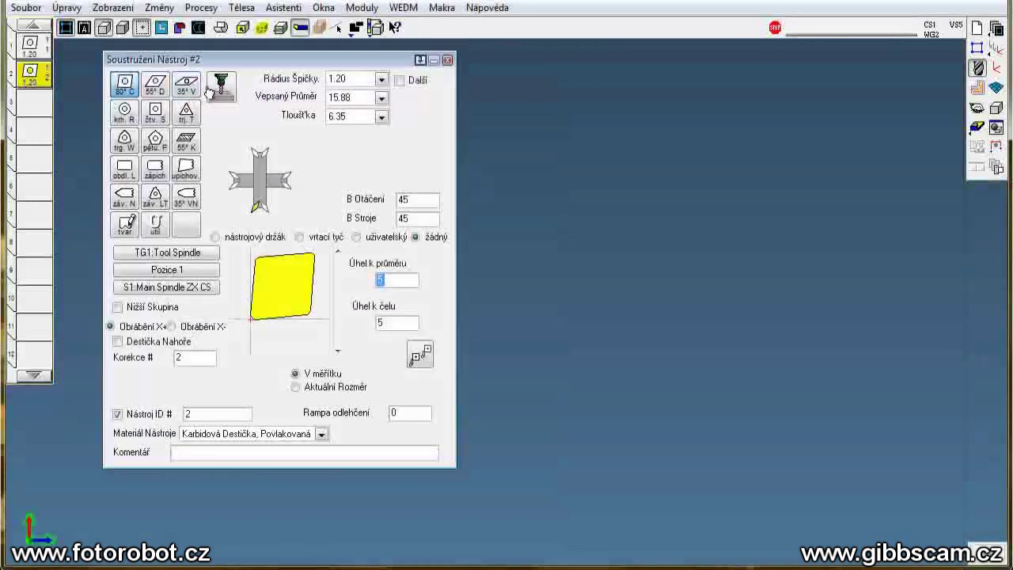
Make tool 2 a milling tool and compare the Kleština collet holder sizes with other holder types
left_click(214, 87)
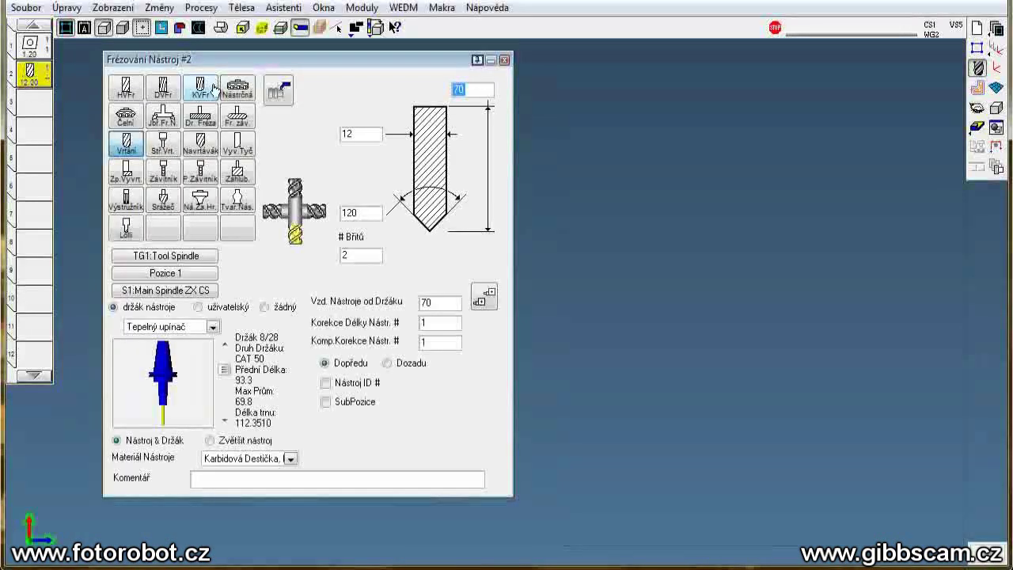
left_click(212, 327)
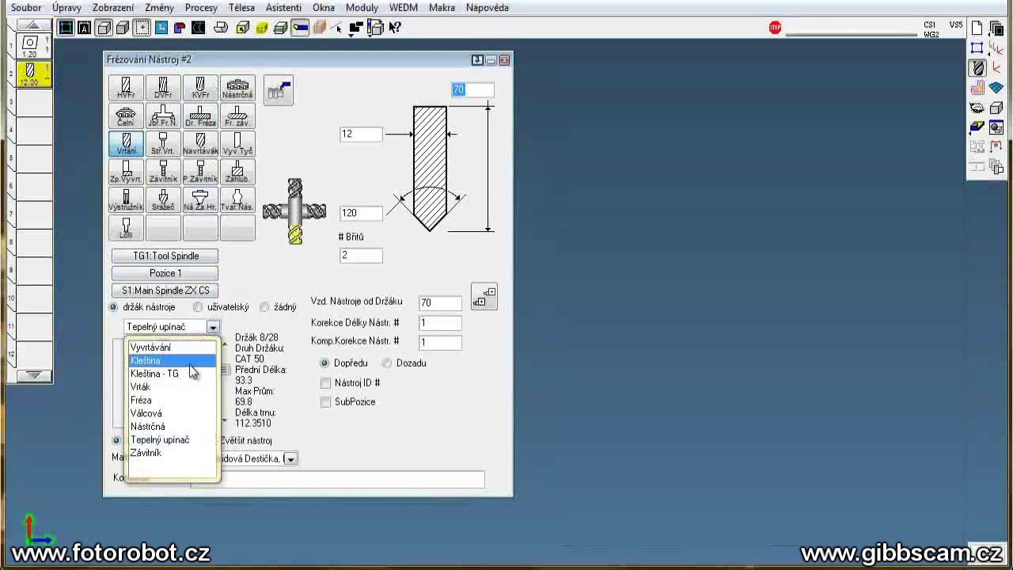
left_click(188, 362)
left_click(226, 421)
left_click(225, 422)
left_click(225, 422)
left_click(226, 422)
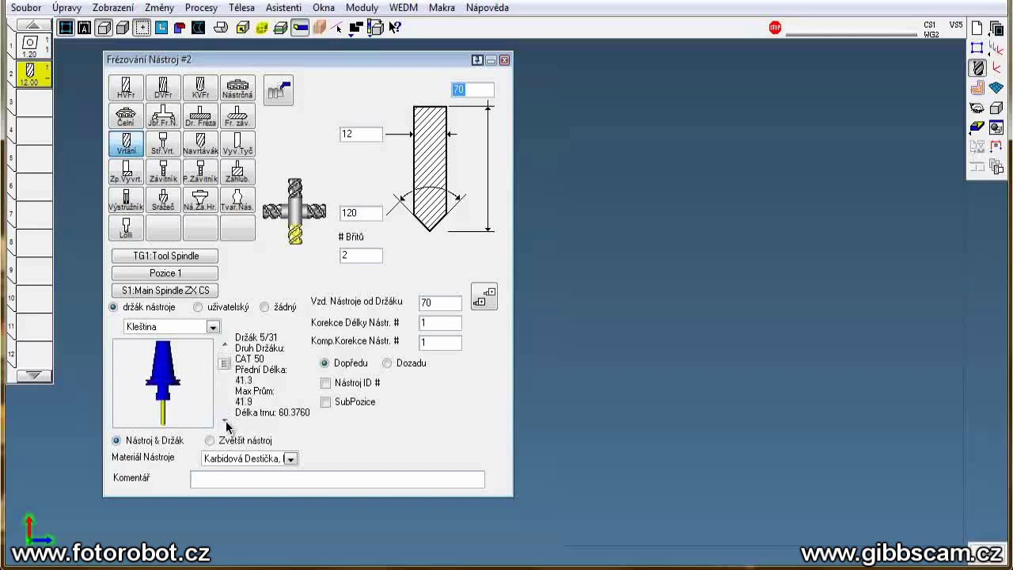
left_click(228, 308)
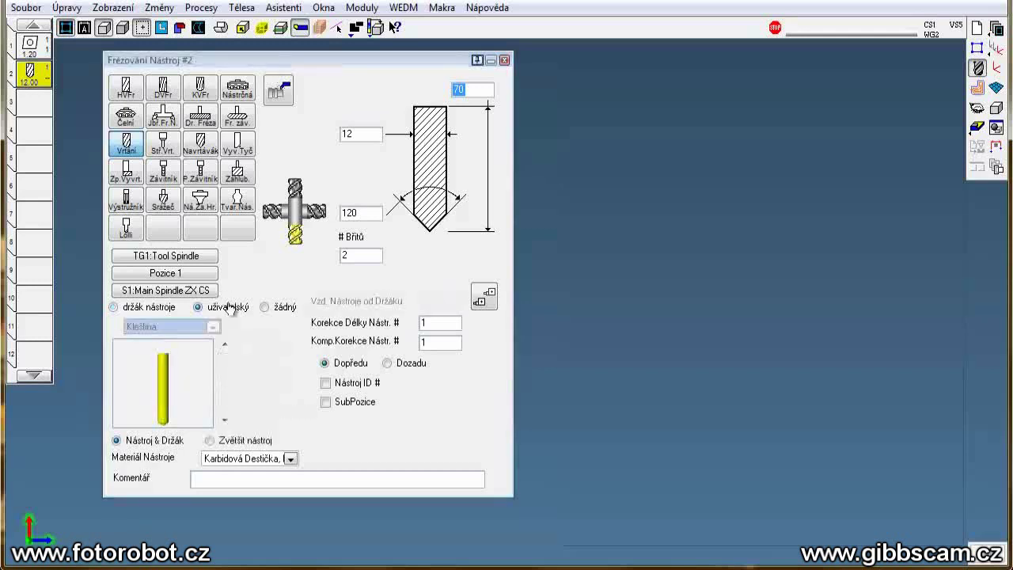
left_click(268, 308)
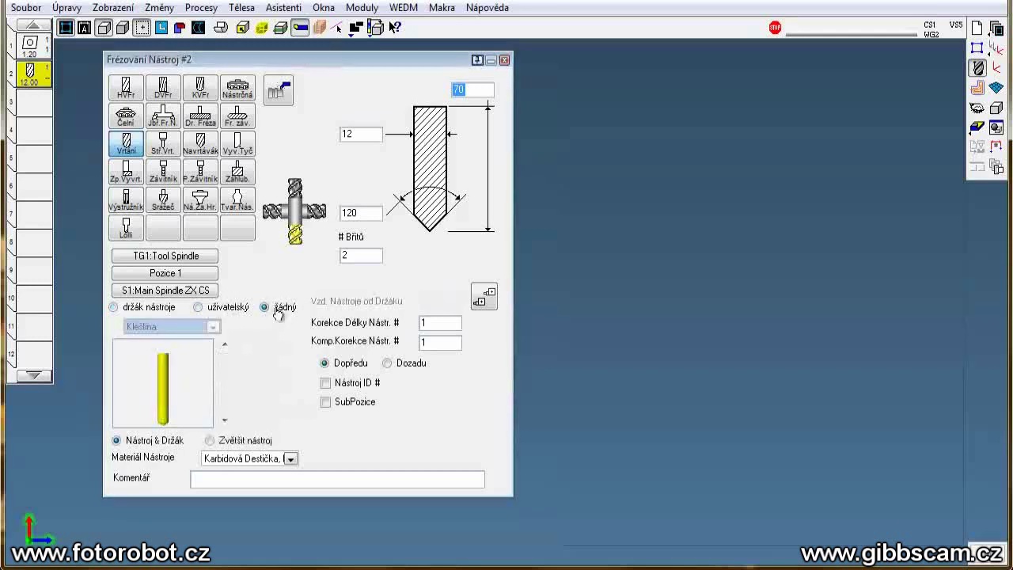
left_click(163, 309)
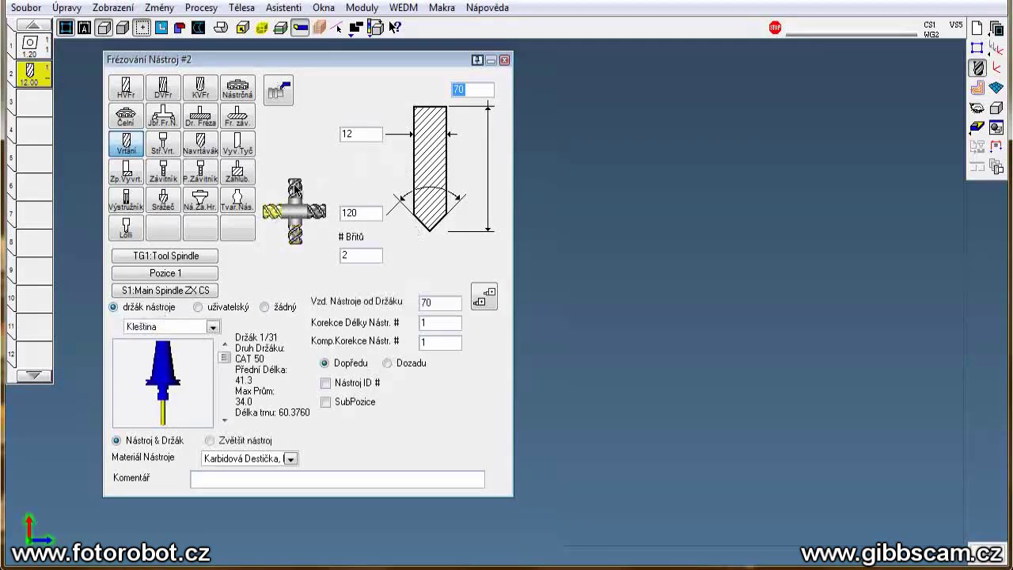
Set the 12 mm drill's material to Karbidové Těleso and close the tool editor
left_click(372, 136)
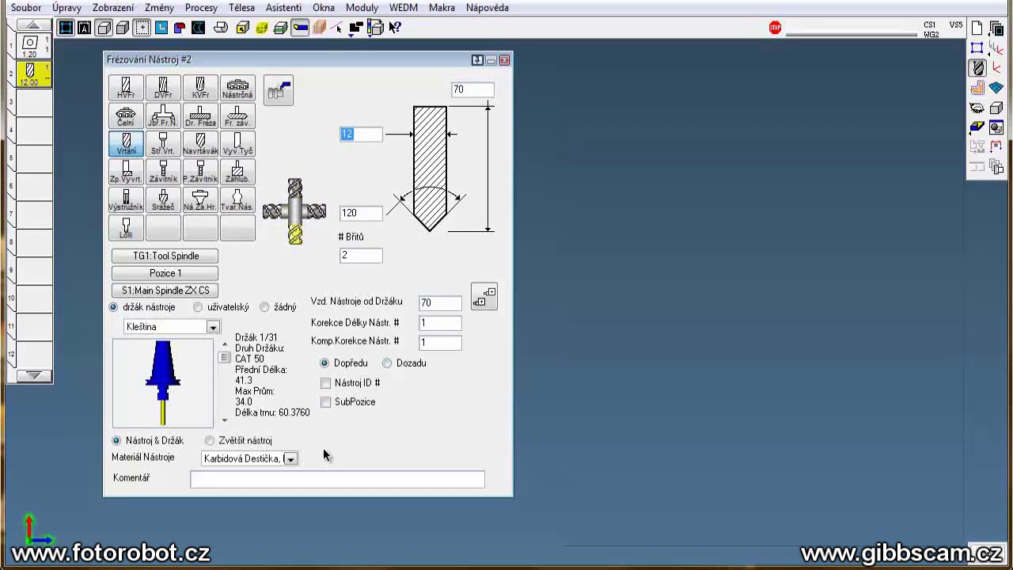
left_click(290, 459)
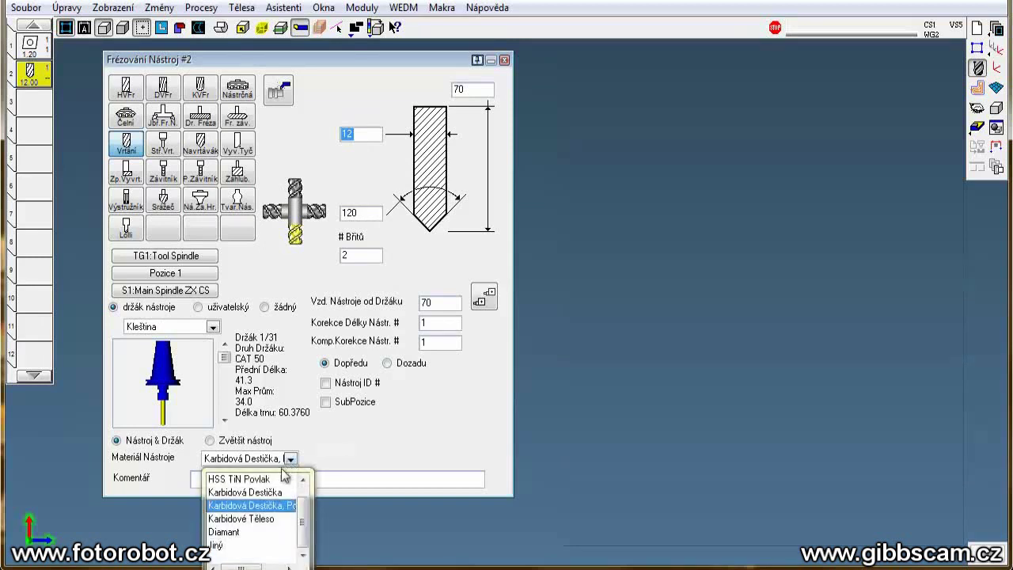
left_click(270, 518)
left_click(344, 504)
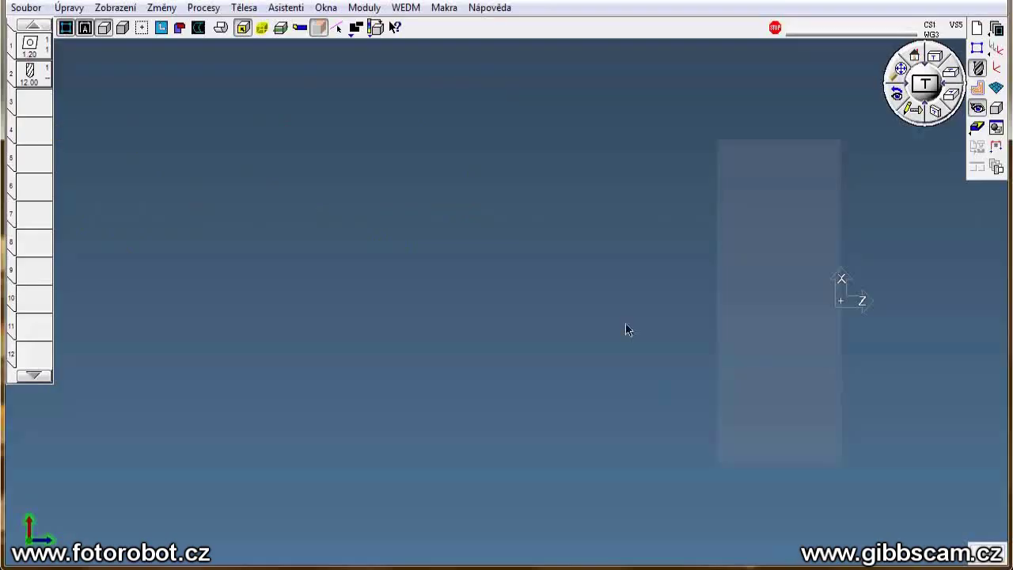
Import the 35° diamond insert from Lathe_Tool_CSV.csv as tool 3 via ProAXYZ Import CSV
left_click(364, 8)
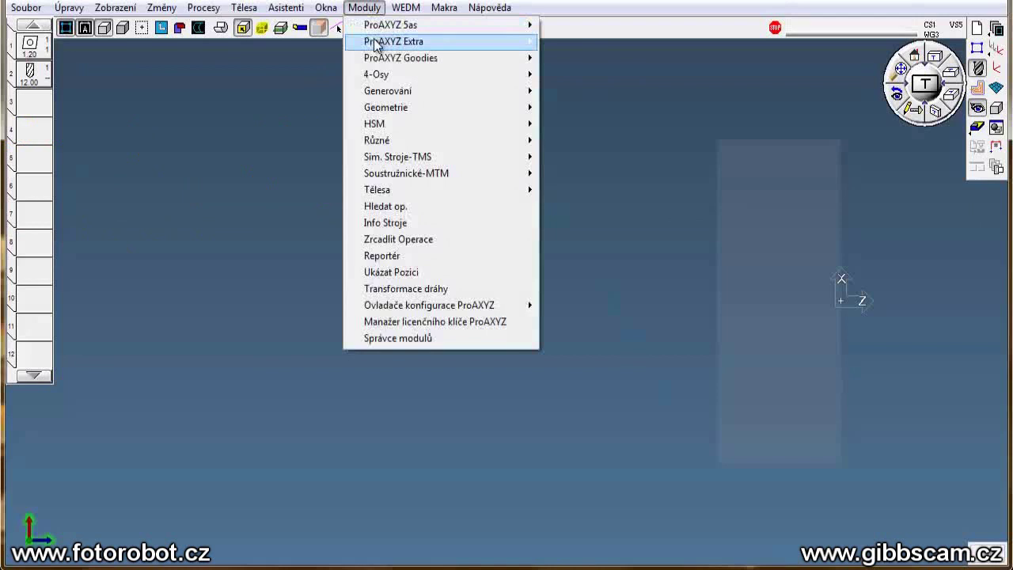
mouse_move(394, 41)
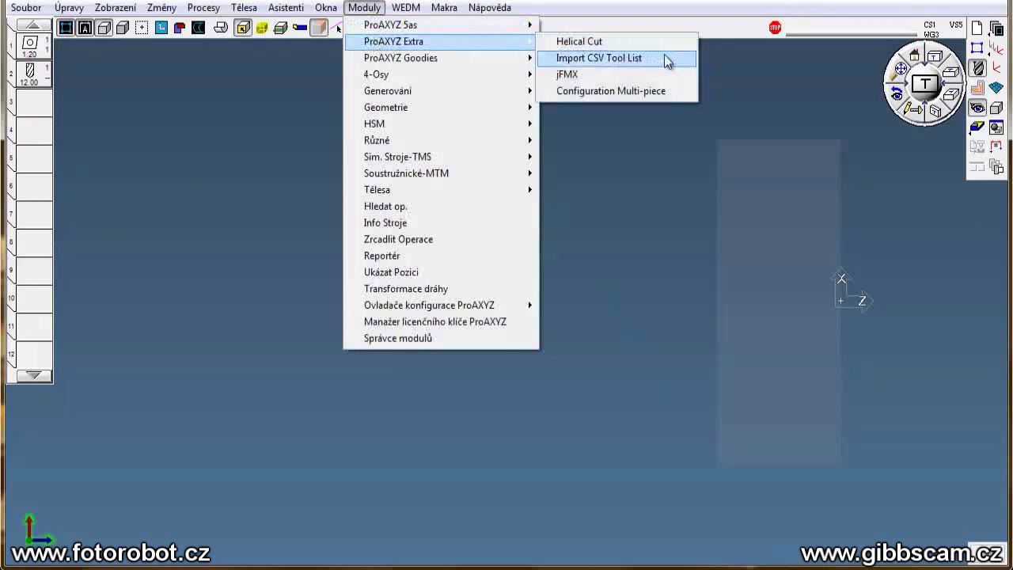
left_click(665, 57)
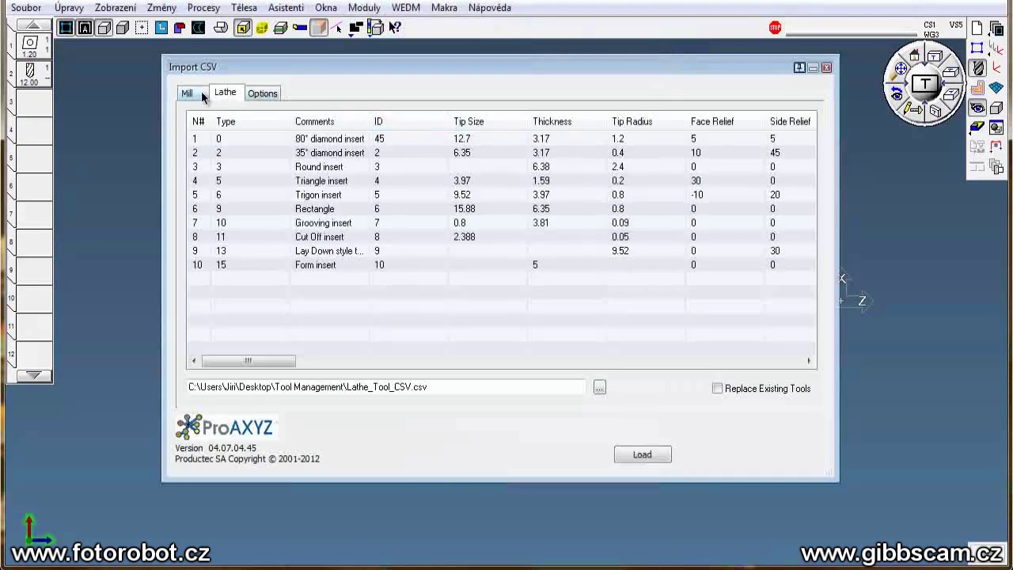
left_click(203, 96)
left_click(225, 94)
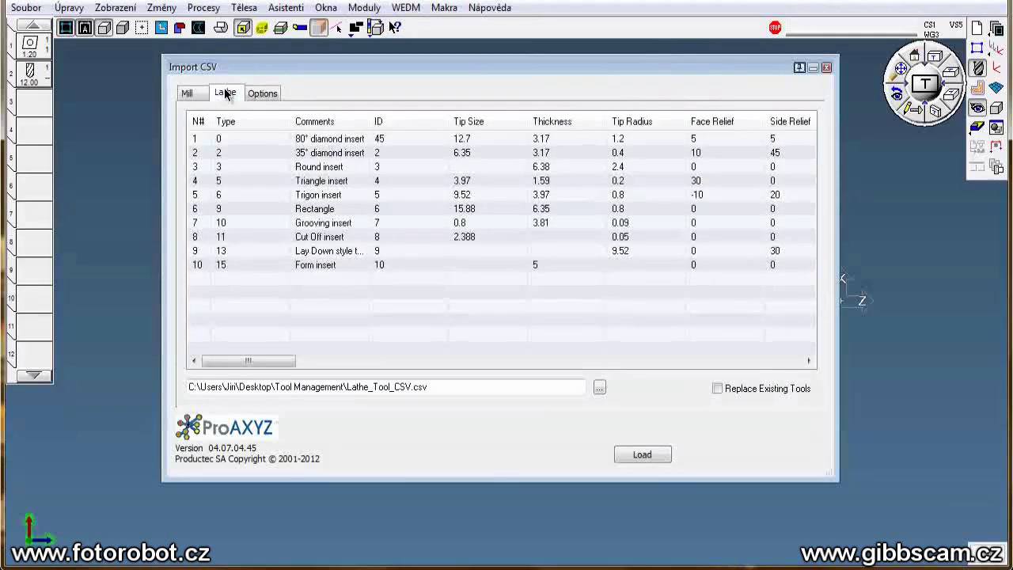
left_click(236, 152)
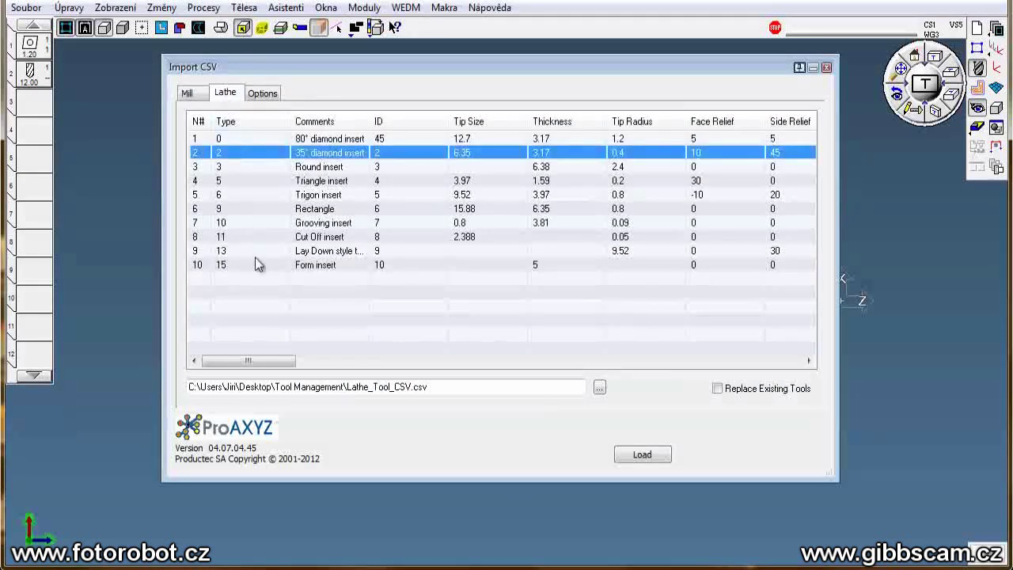
left_click_drag(244, 360, 678, 360)
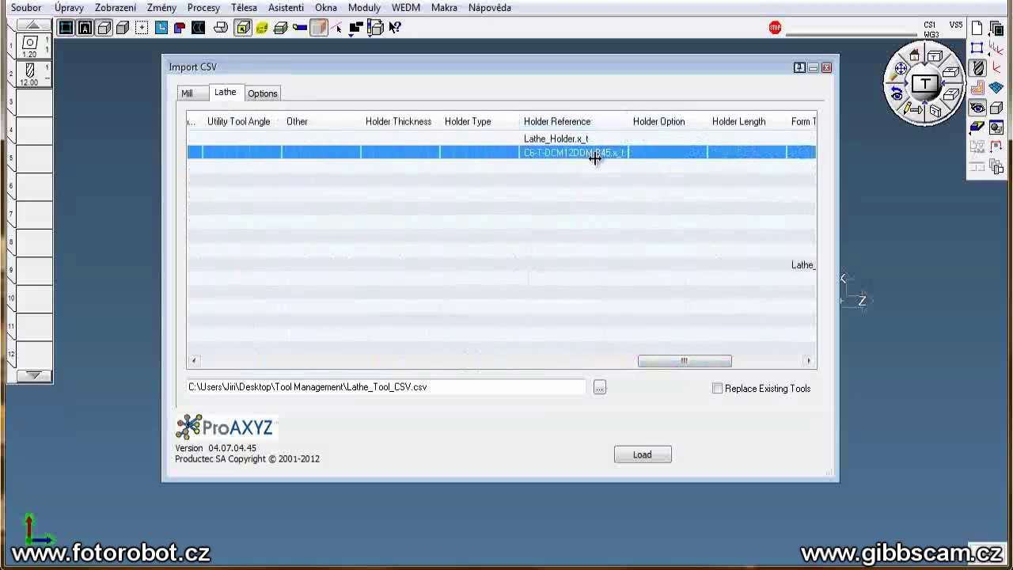
left_click(652, 457)
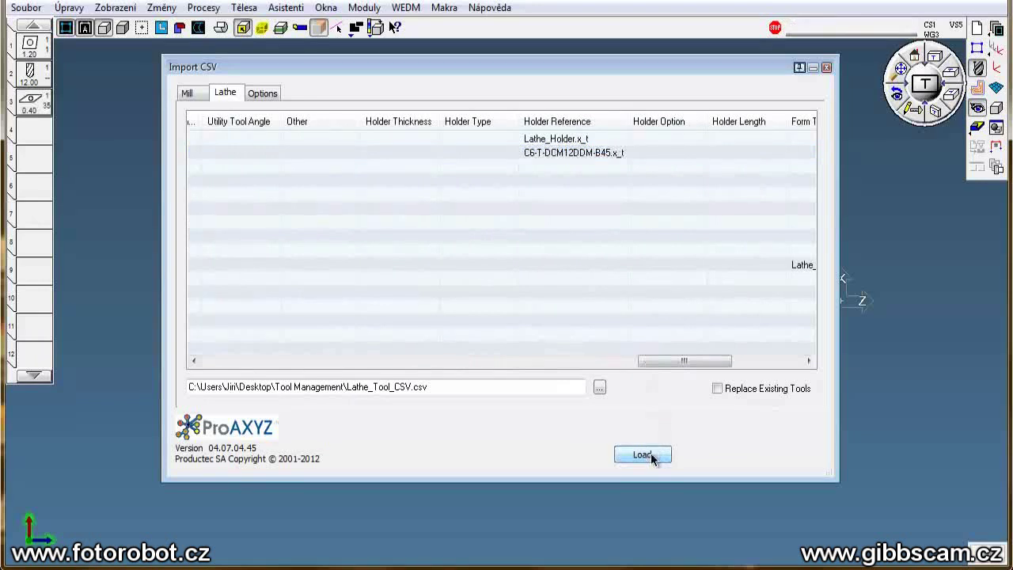
left_click(826, 67)
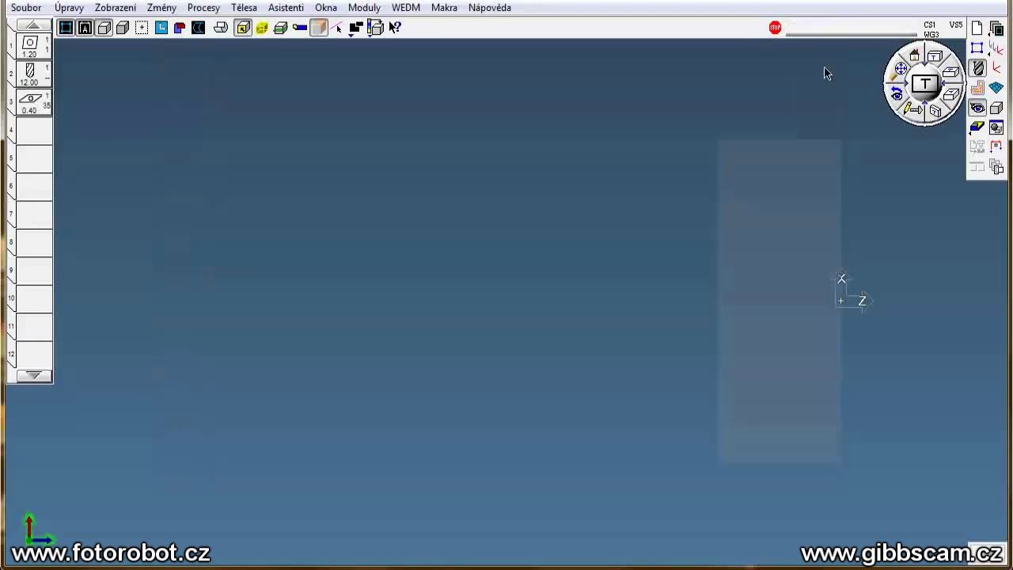
Attach the Importovat(4) body from Odkladiště těles to turning tool 3 as its holder
double_click(38, 103)
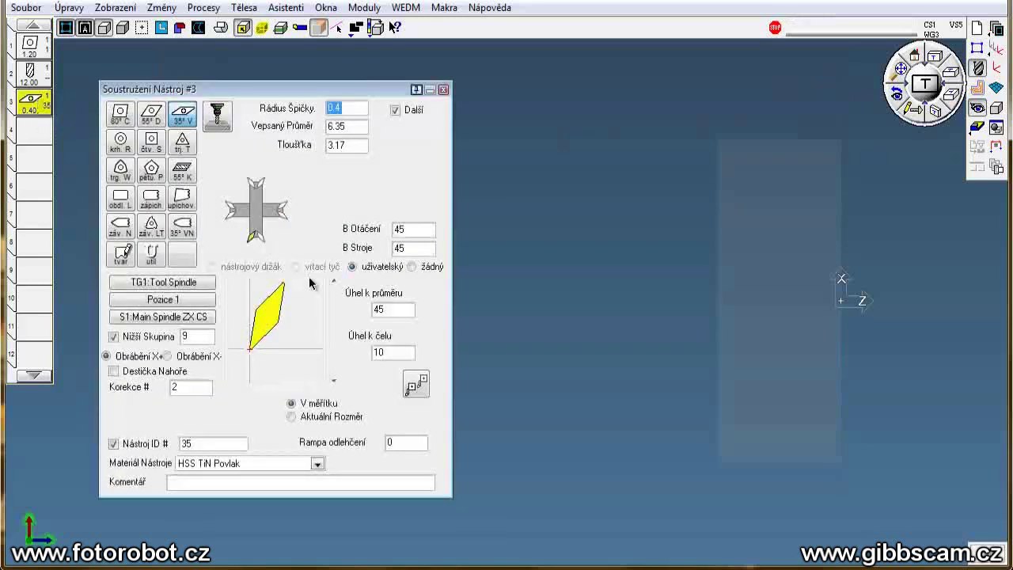
left_click(996, 128)
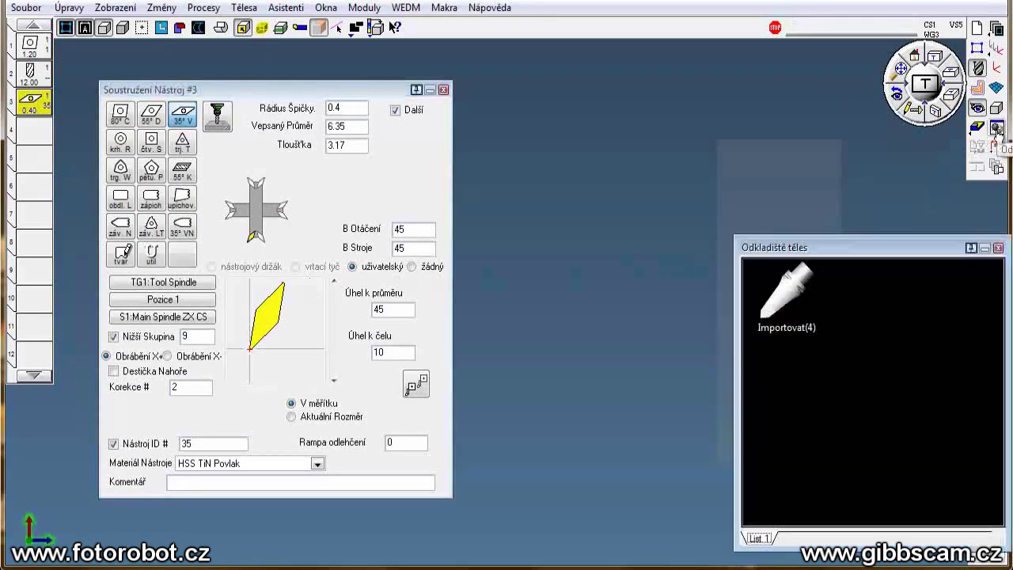
double_click(777, 307)
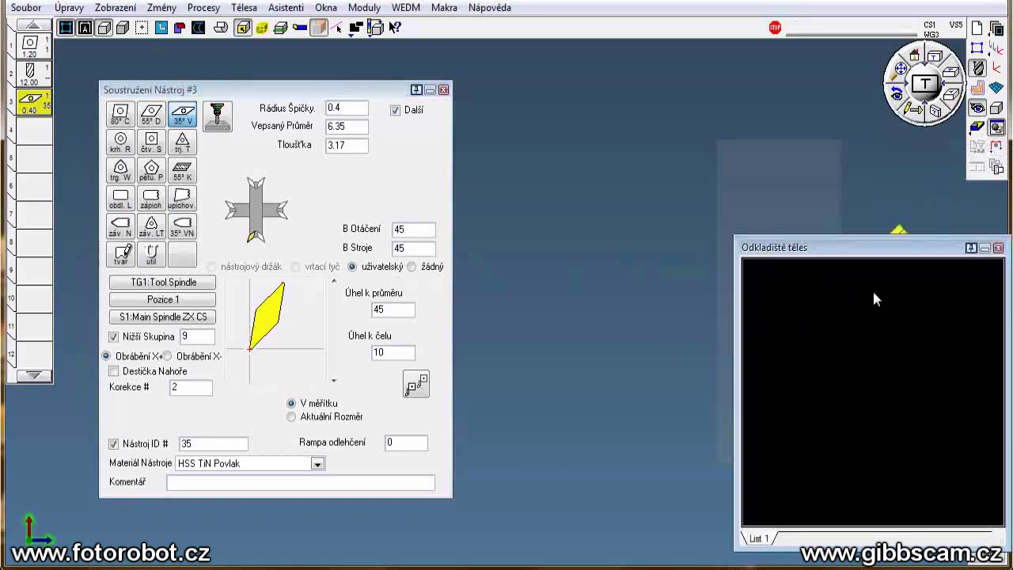
left_click(998, 248)
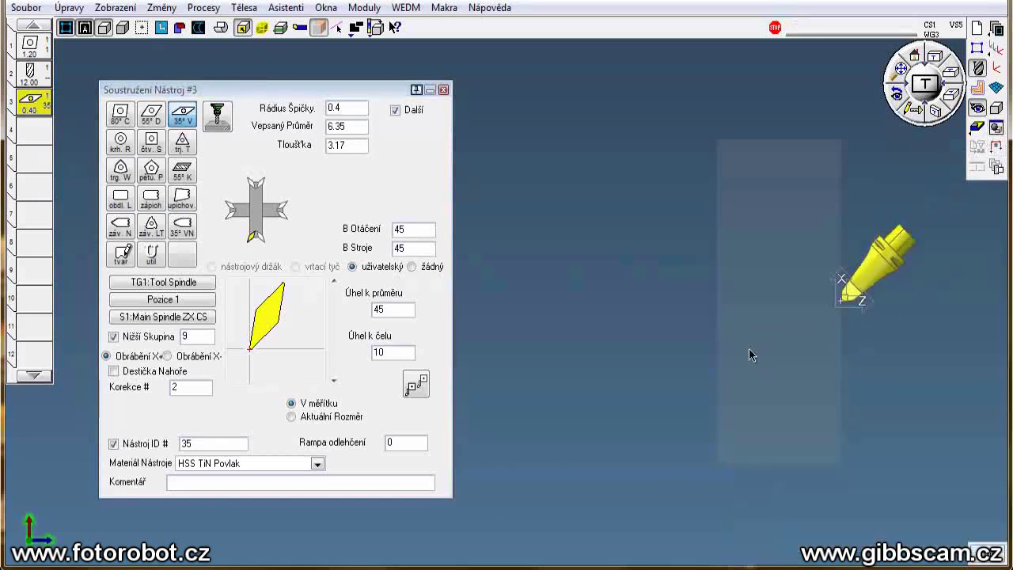
left_click_drag(673, 156, 815, 312)
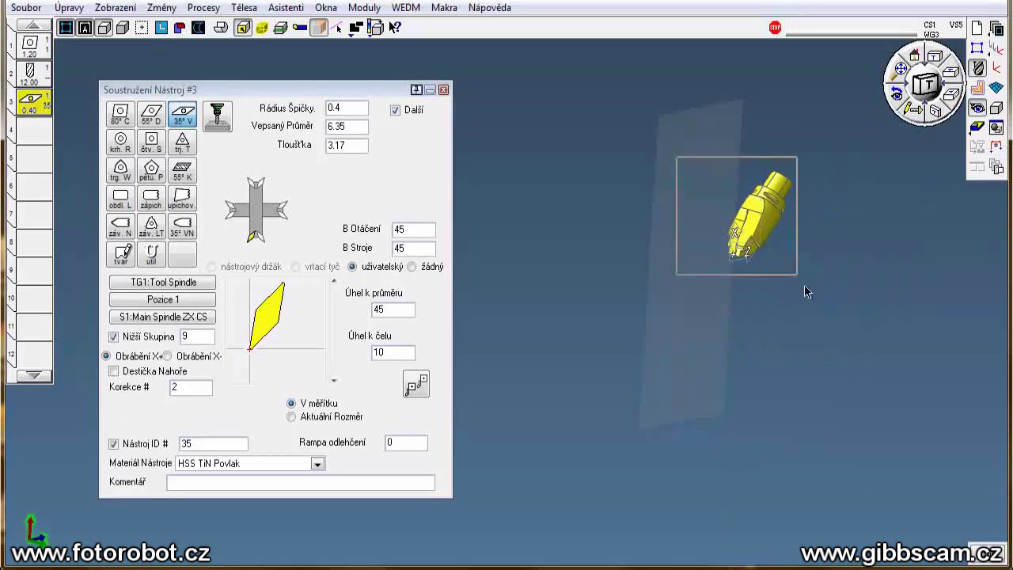
scroll(815, 313, "up", 1)
scroll(667, 323, "up", 1)
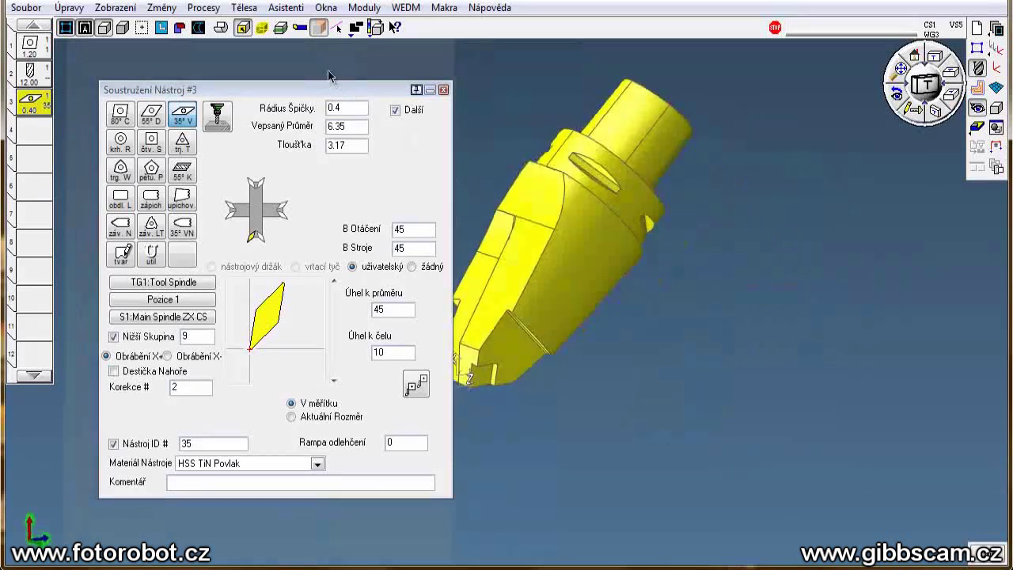
left_click(523, 109)
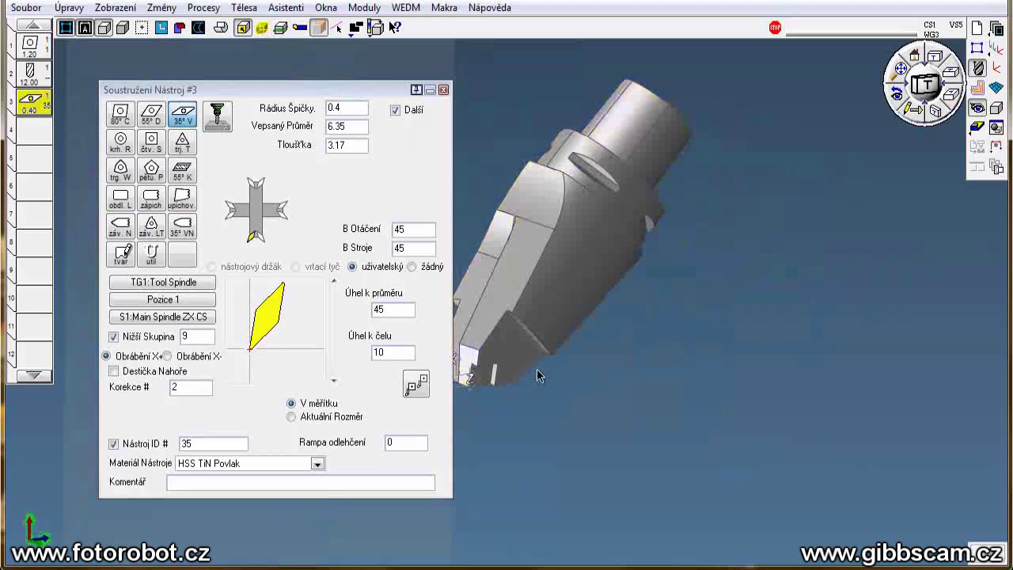
Change tool 3's Nižší Skupina (lower group) from 9 to 2
double_click(202, 338)
type("1")
left_click(486, 378)
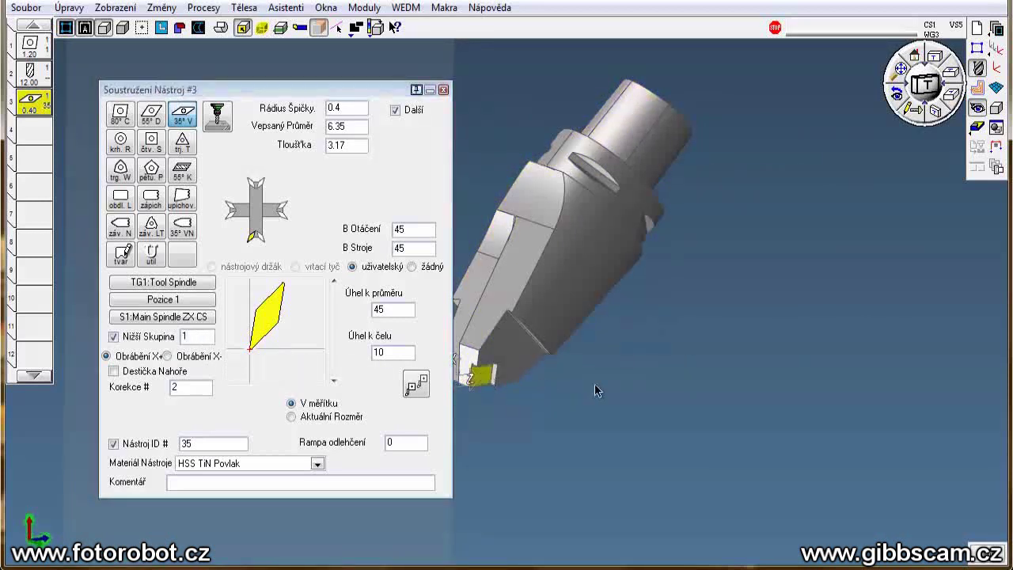
middle_click_drag(623, 394, 762, 389)
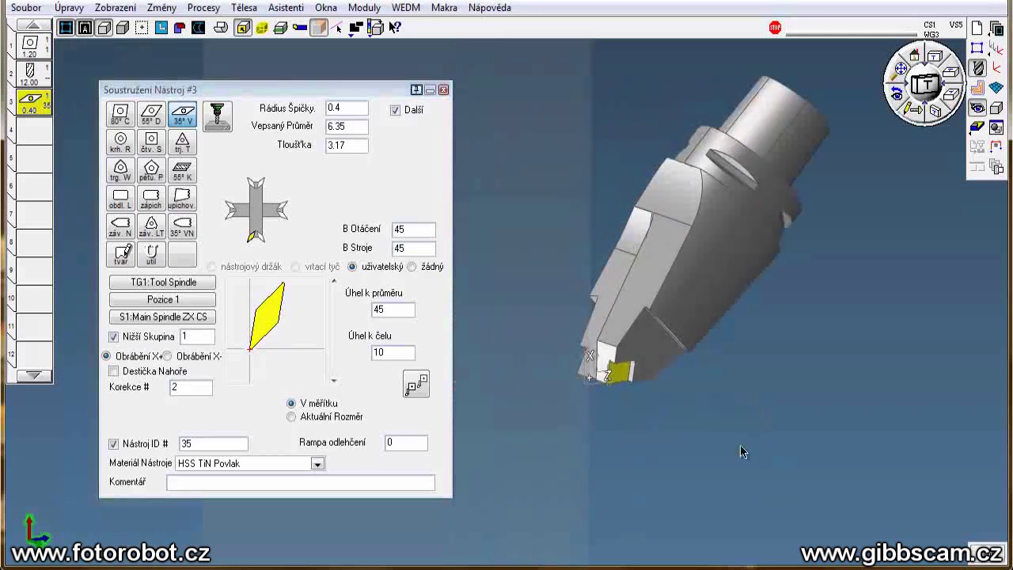
double_click(195, 338)
type("2")
scroll(585, 396, "up", 3)
scroll(688, 436, "up", 2)
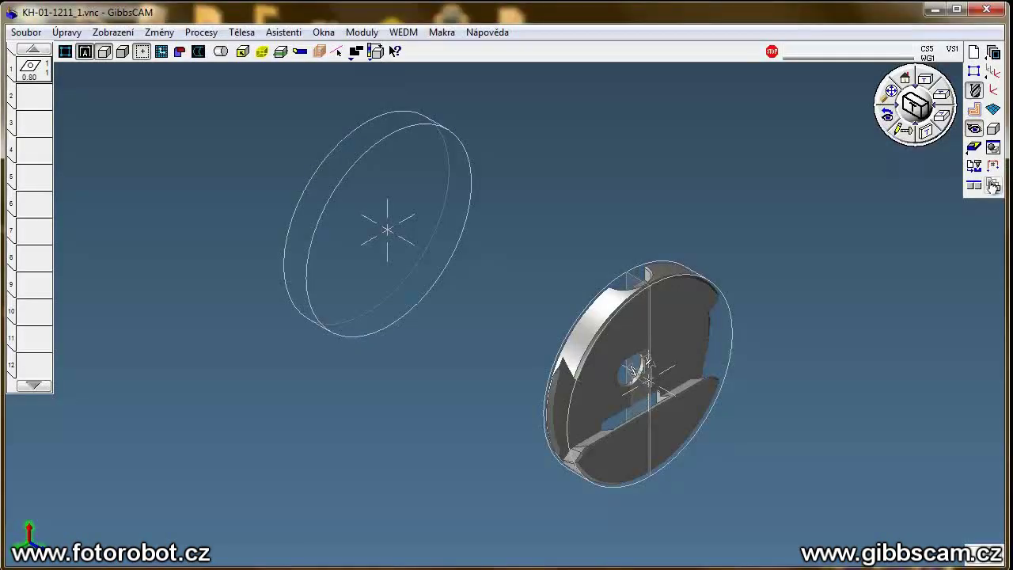
Hide the Main Spindle stock and view the whole part from the top
left_click(994, 185)
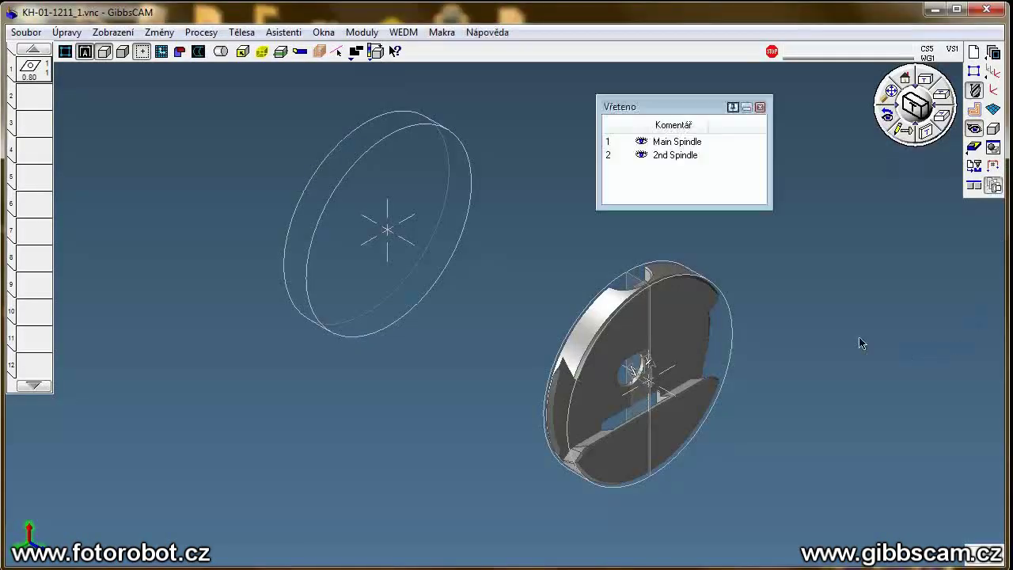
left_click(641, 141)
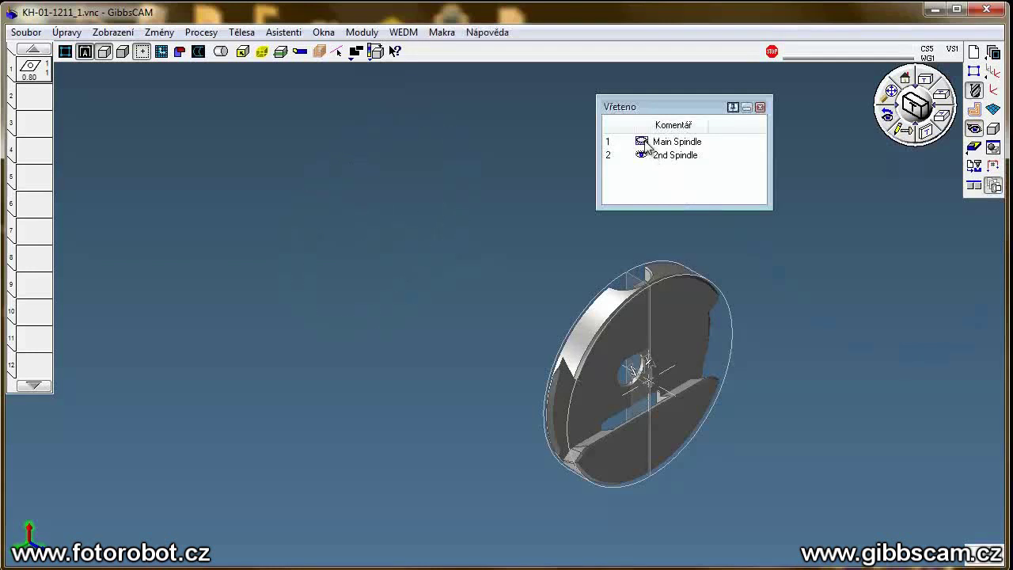
left_click(761, 108)
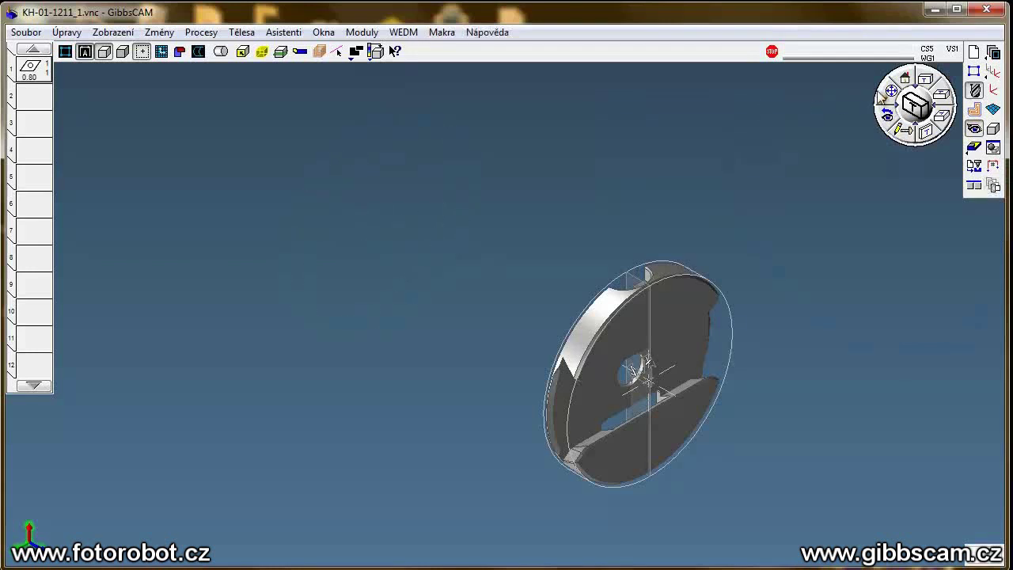
left_click(891, 92)
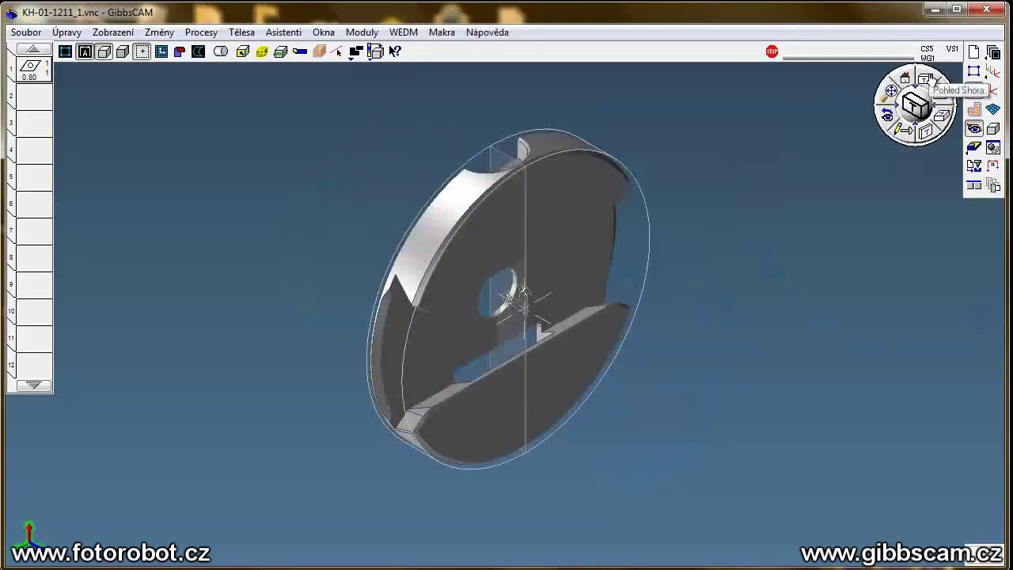
left_click(928, 81)
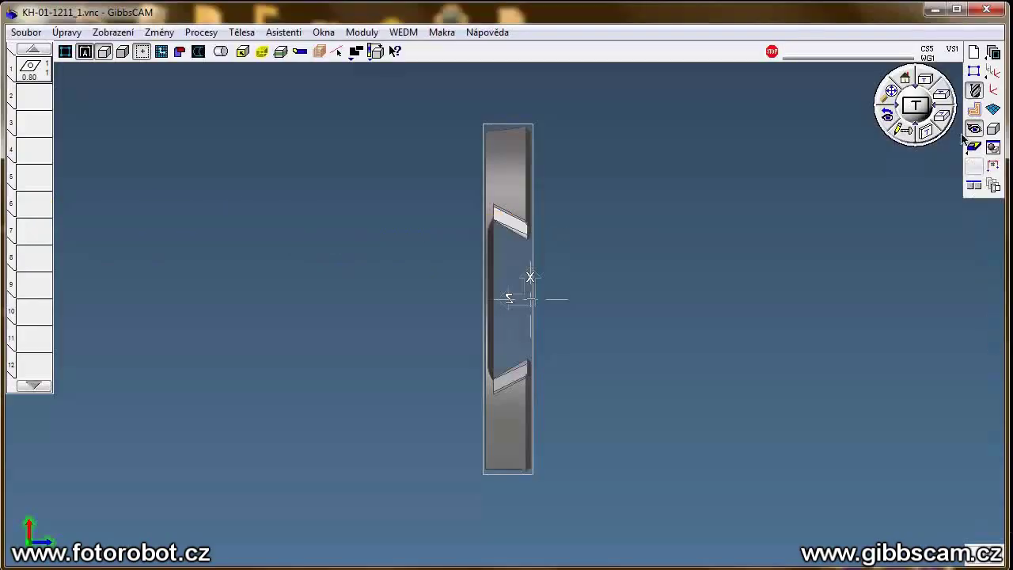
Create a Soustružení contour (Kontura) process using tool 1
left_click(975, 109)
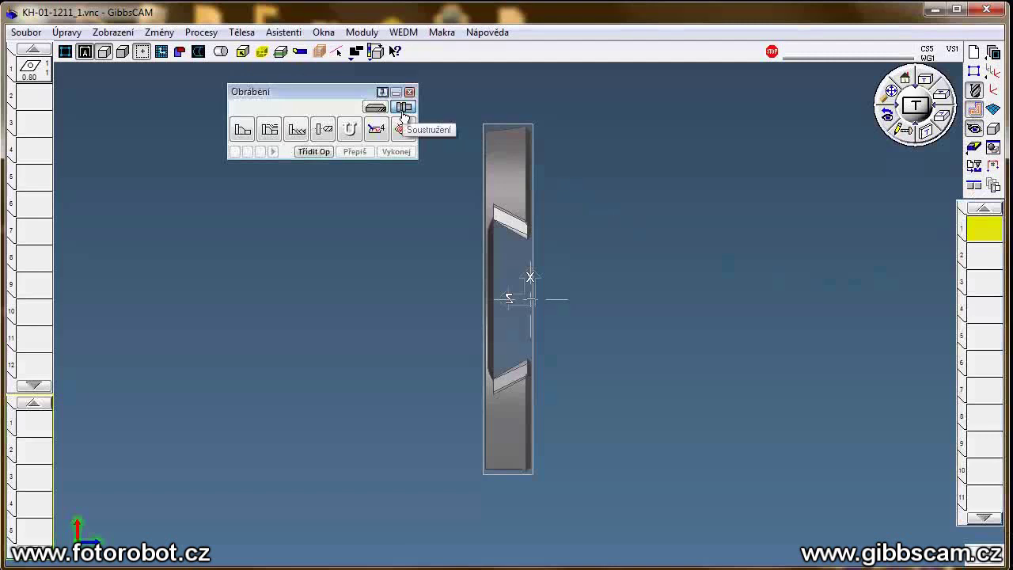
left_click(377, 109)
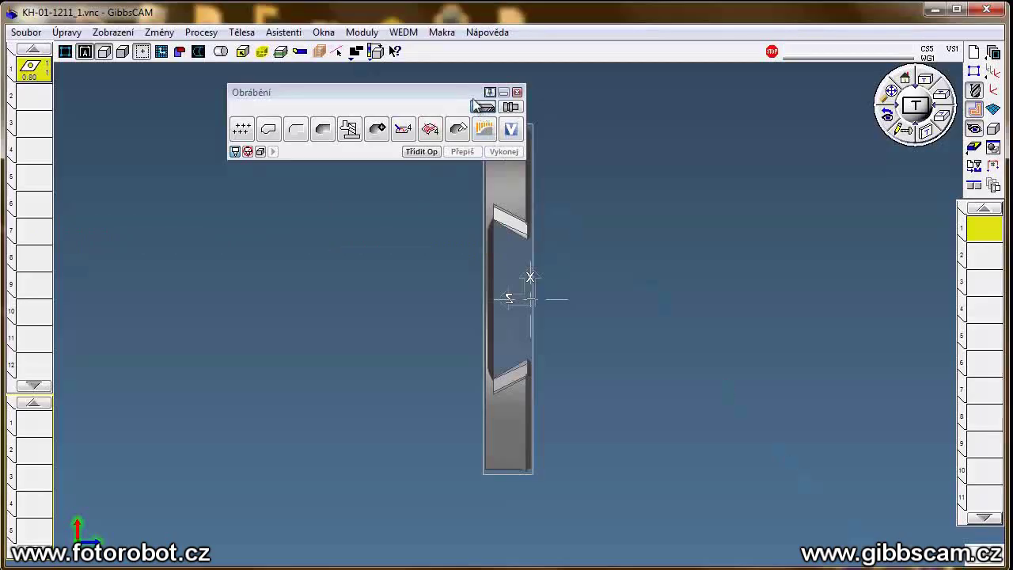
left_click(510, 107)
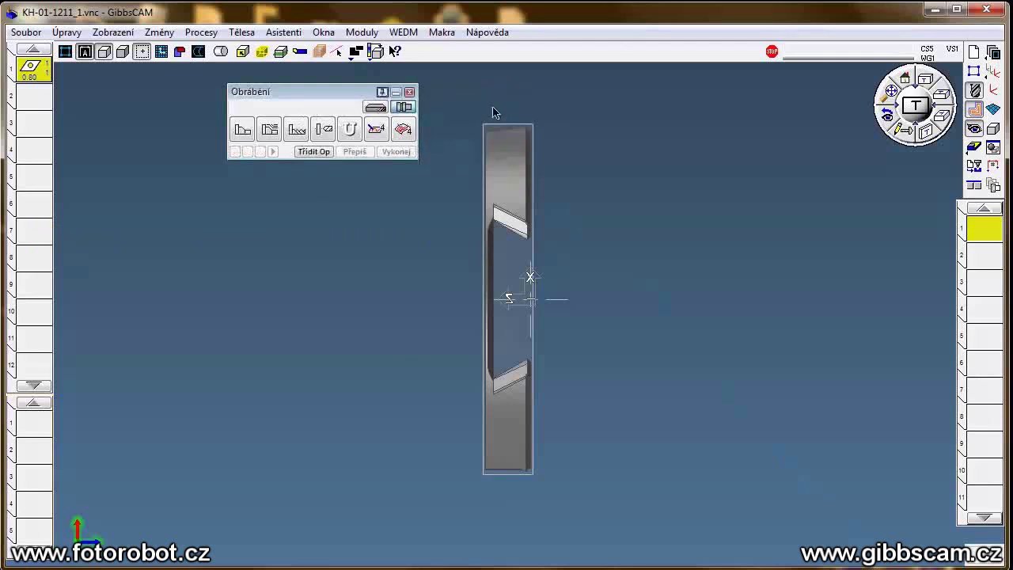
mouse_move(33, 75)
left_mouse_down()
mouse_move(72, 145)
mouse_move(36, 417)
left_mouse_up()
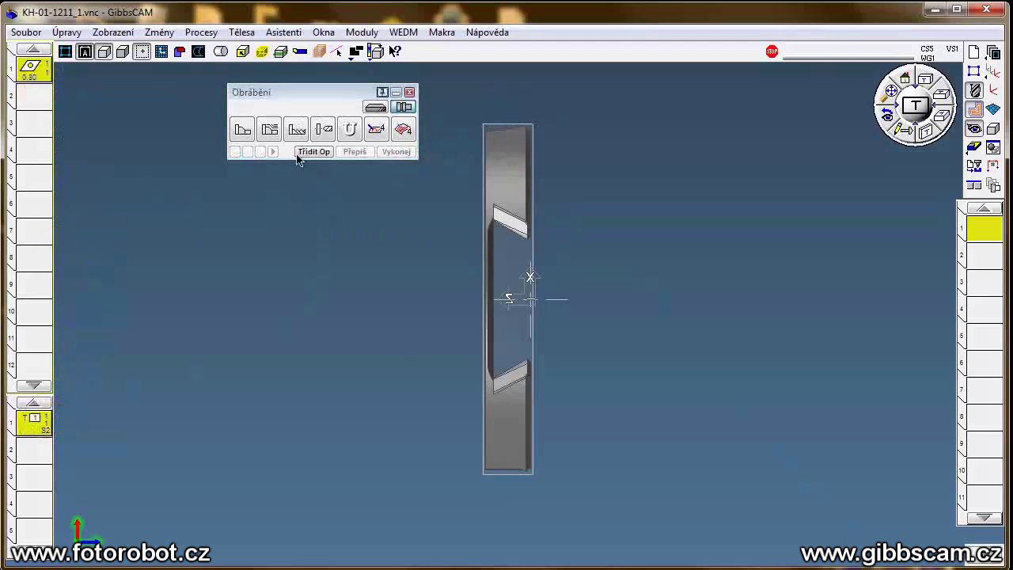
mouse_move(243, 129)
left_mouse_down()
mouse_move(77, 435)
mouse_move(33, 425)
left_mouse_up()
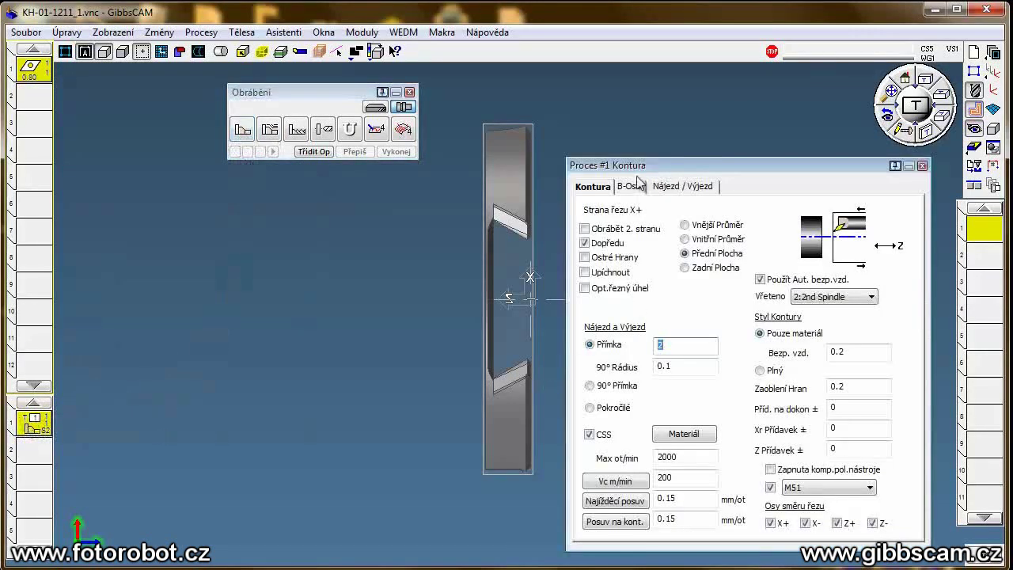
Keep straight approach 2, CSS on, 2nd Spindle and M51 coolant in Proces #1 Kontura
left_click_drag(639, 165, 641, 145)
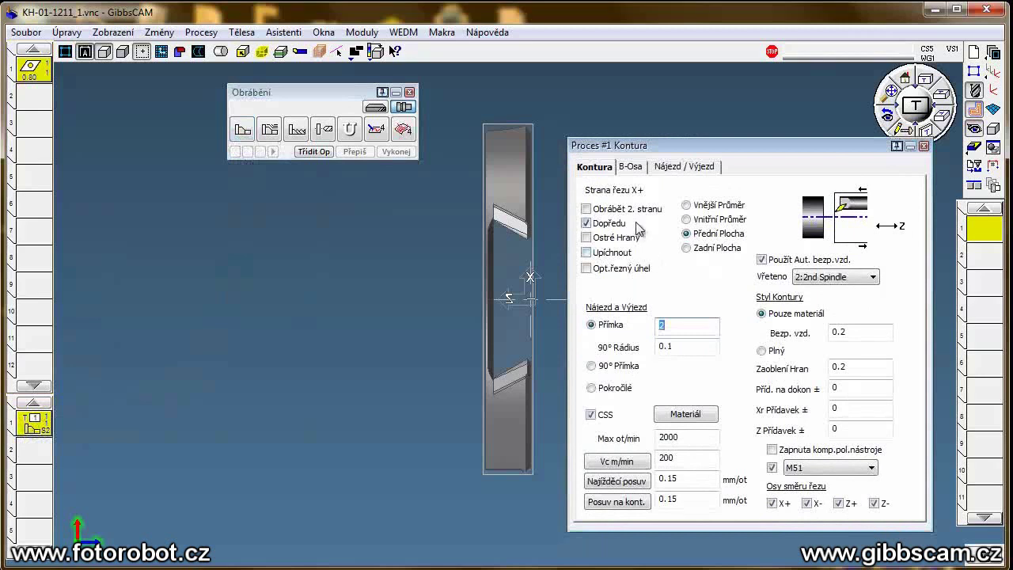
left_click(663, 326)
double_click(667, 325)
double_click(677, 345)
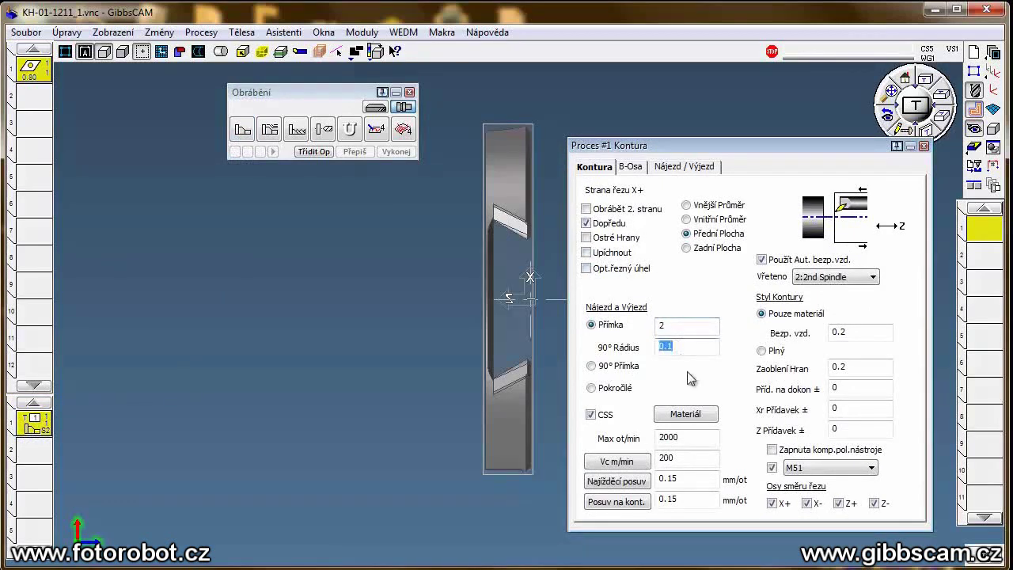
left_click(601, 417)
left_click(601, 416)
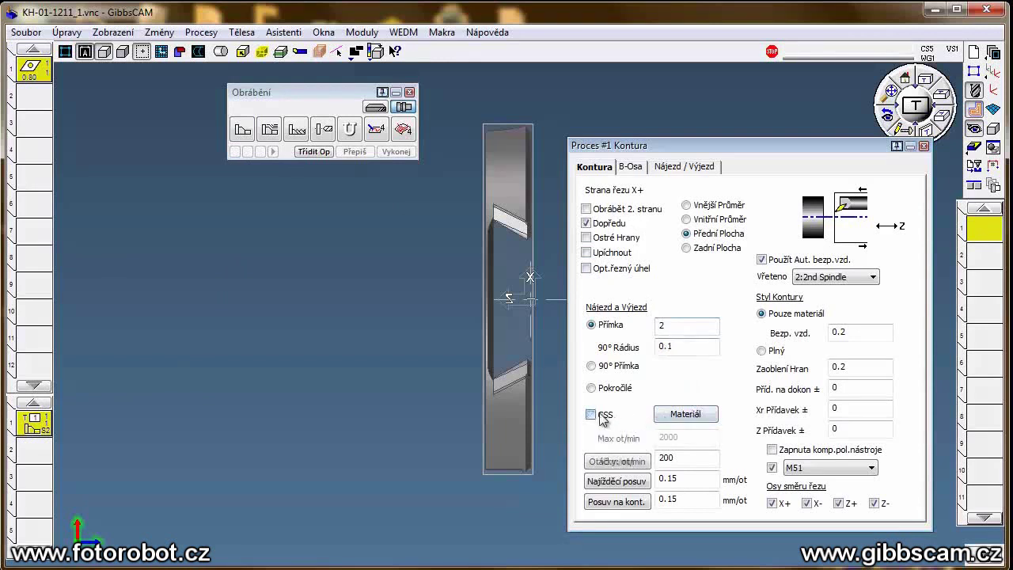
left_click(866, 279)
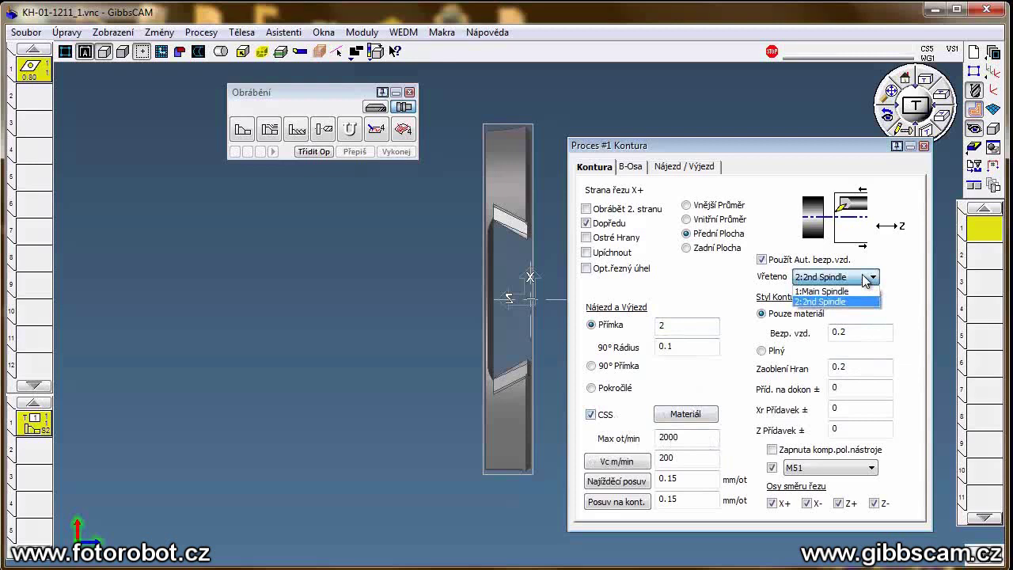
left_click(866, 282)
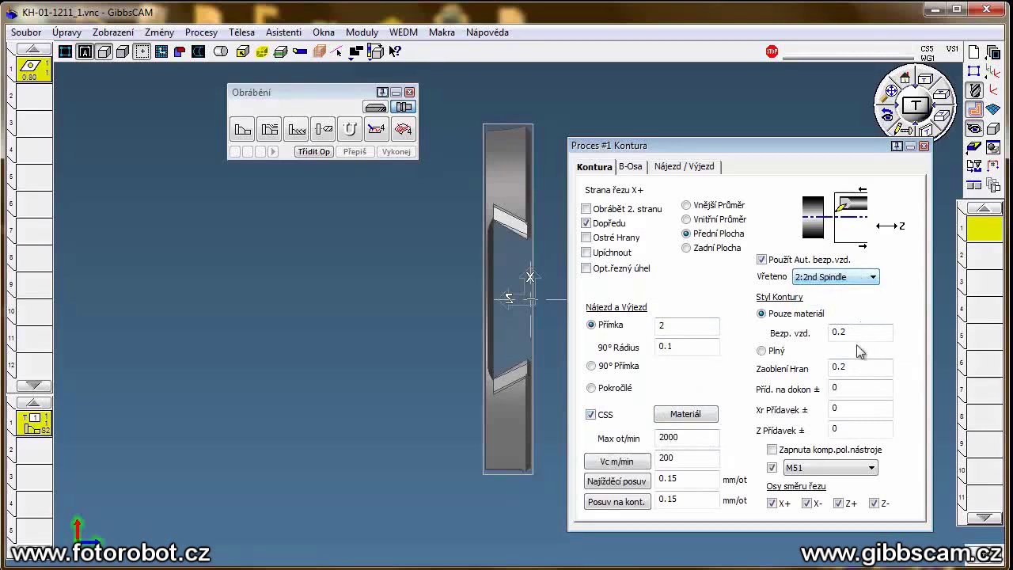
left_click(863, 468)
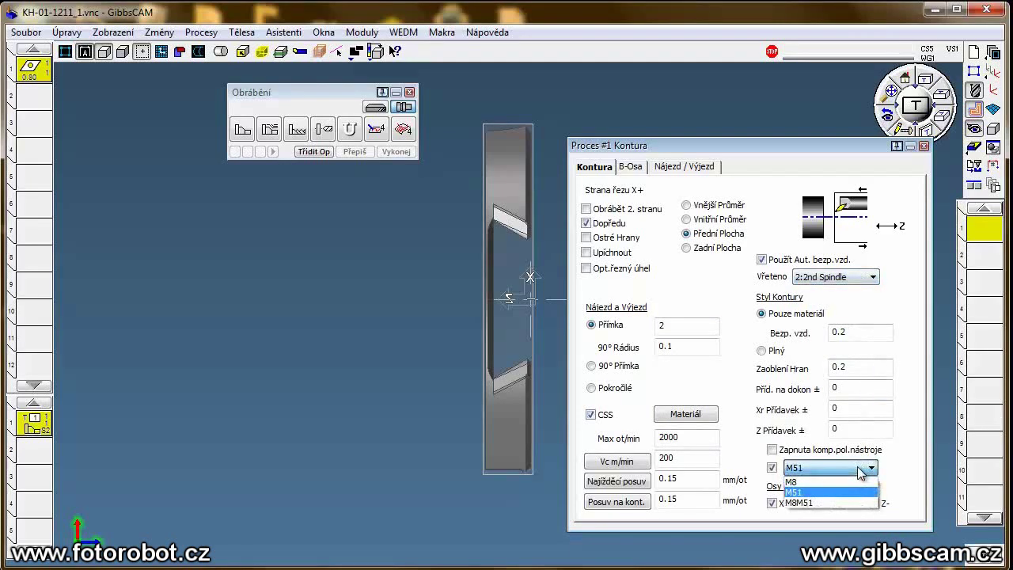
left_click(861, 471)
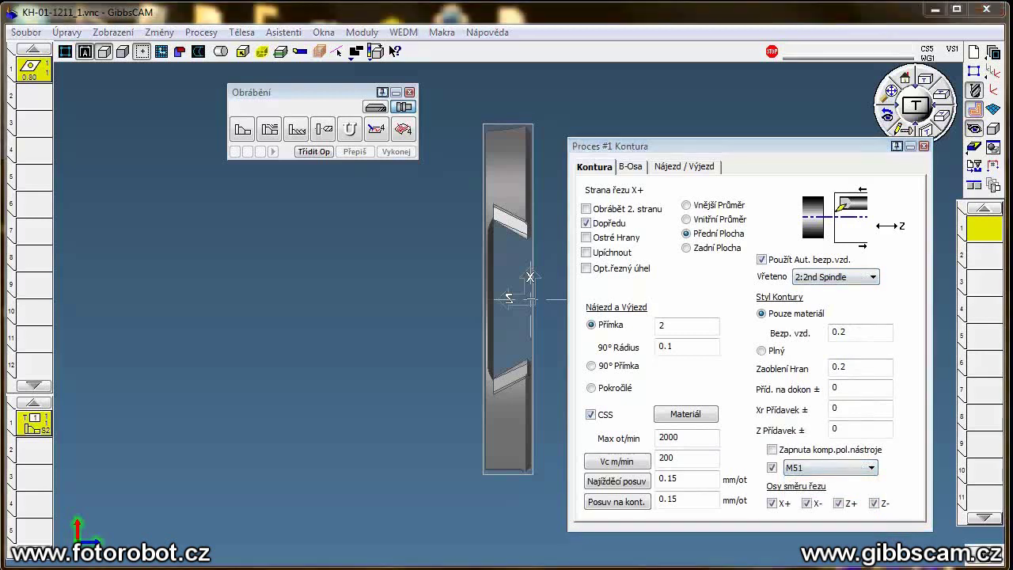
Pick the part's top contour down to the left edge with Profiler and generate the toolpath
left_click(925, 147)
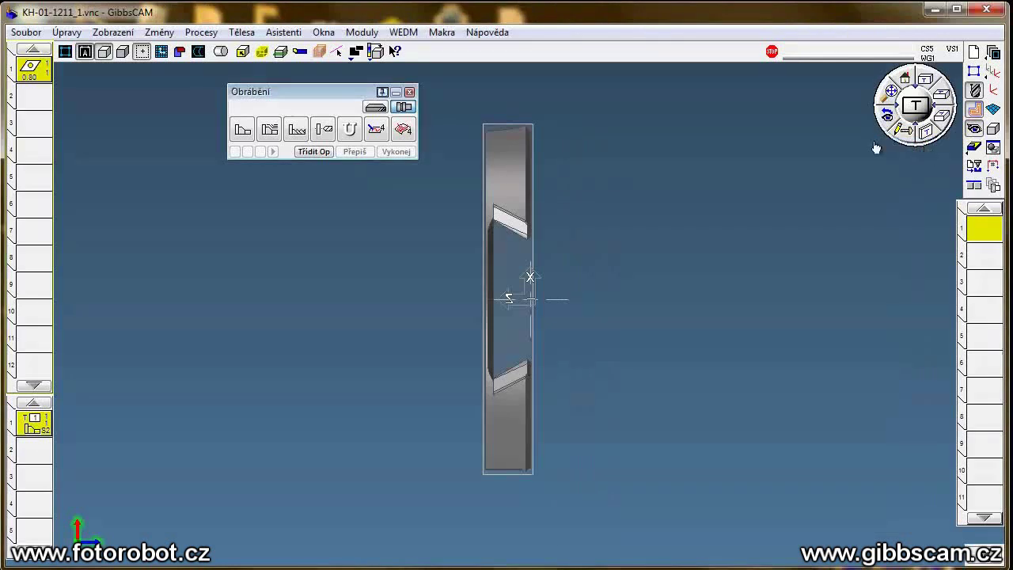
left_click(282, 52)
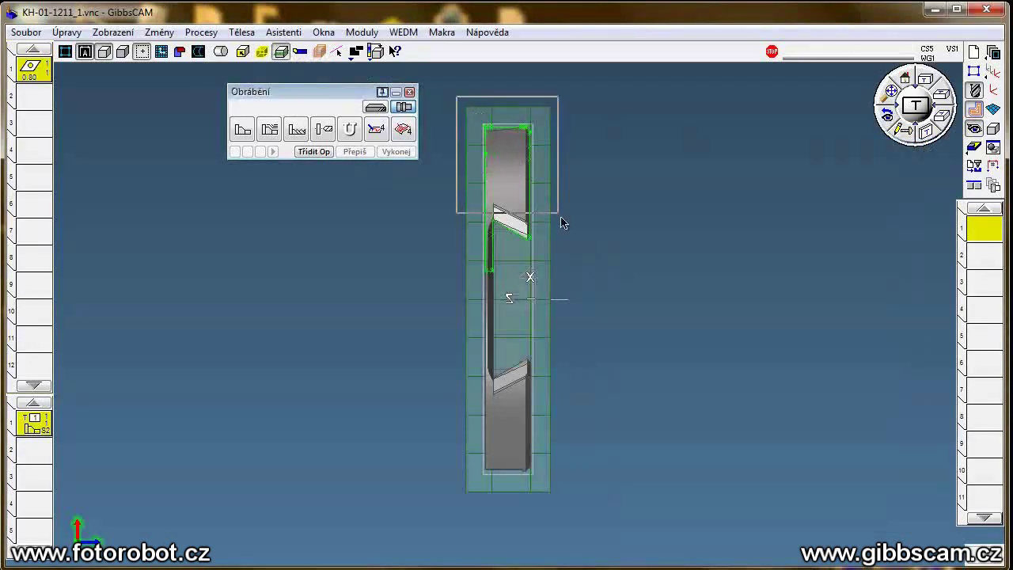
left_click_drag(455, 99, 561, 219)
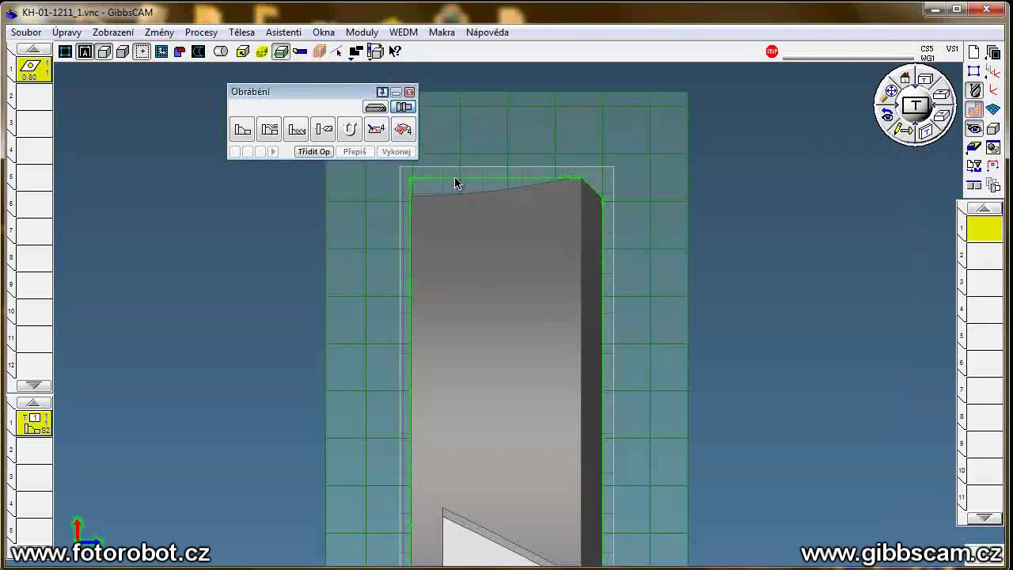
left_click(455, 181)
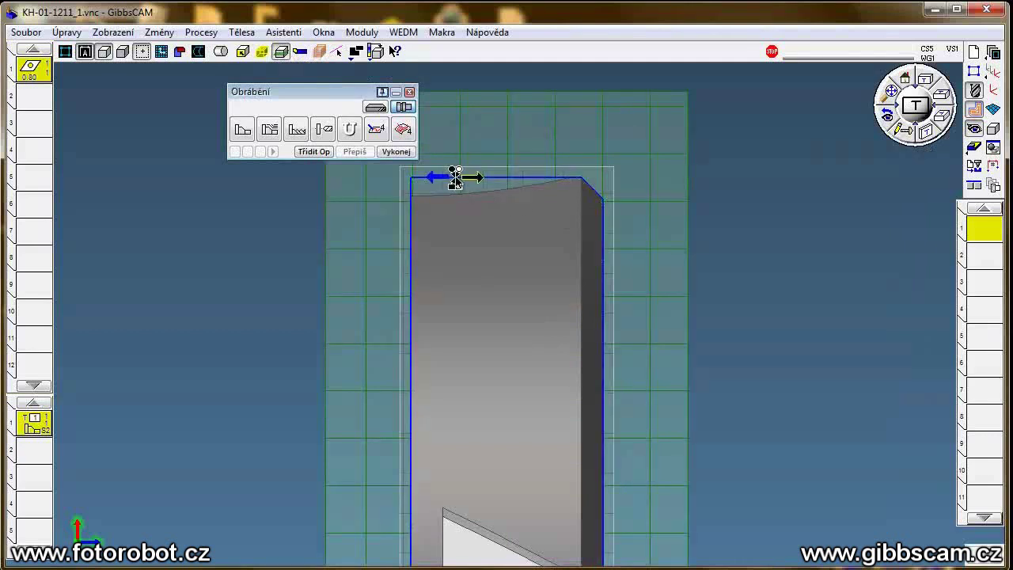
left_click(410, 351)
scroll(525, 350, "down", 1)
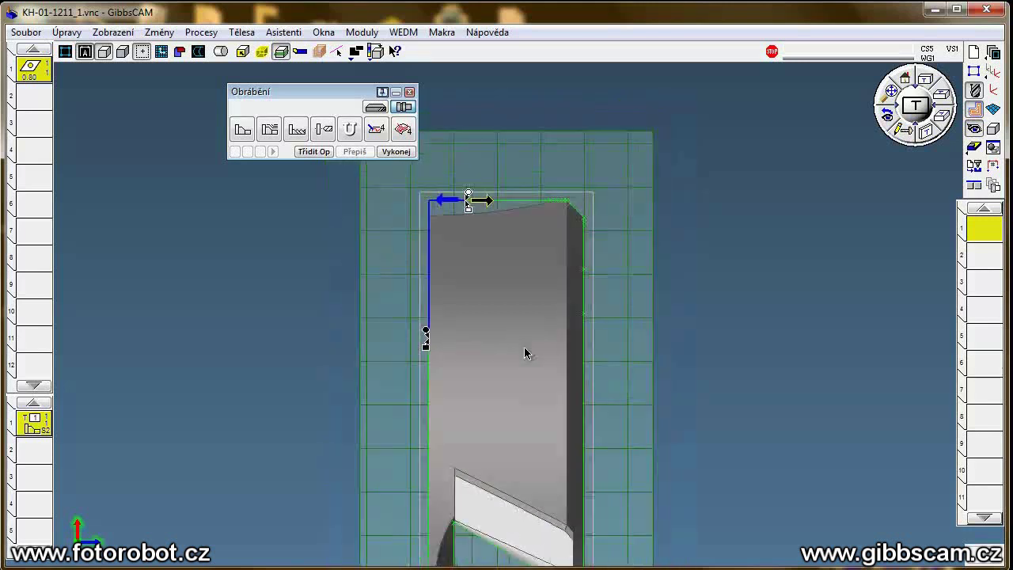
scroll(525, 350, "down", 2)
scroll(478, 318, "down", 1)
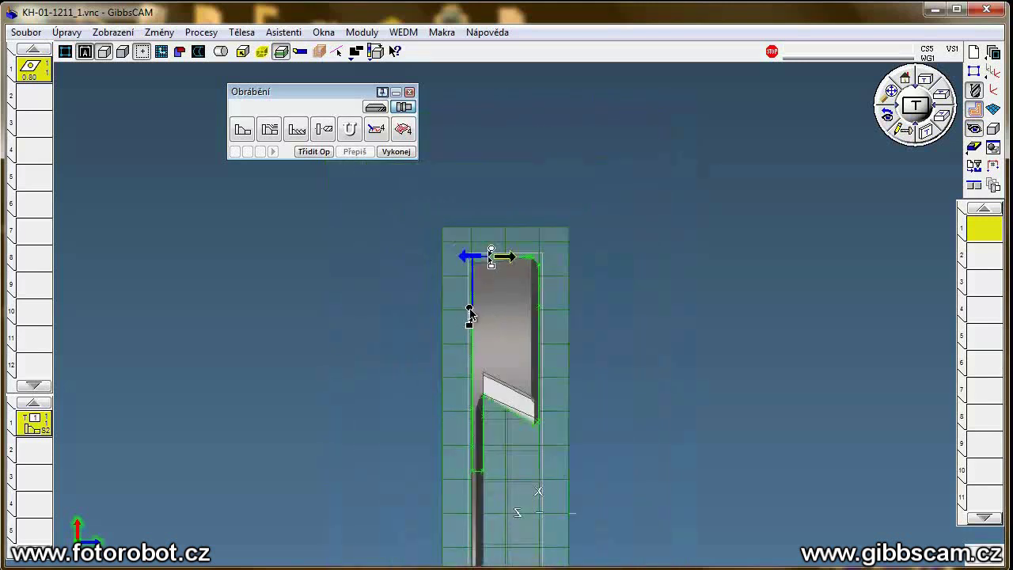
left_click(467, 474)
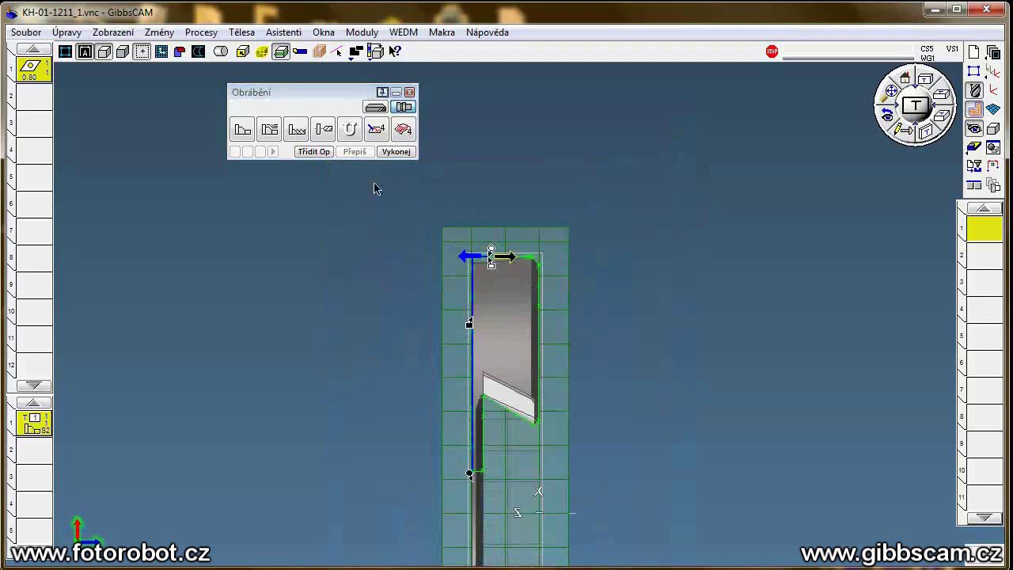
left_click(395, 152)
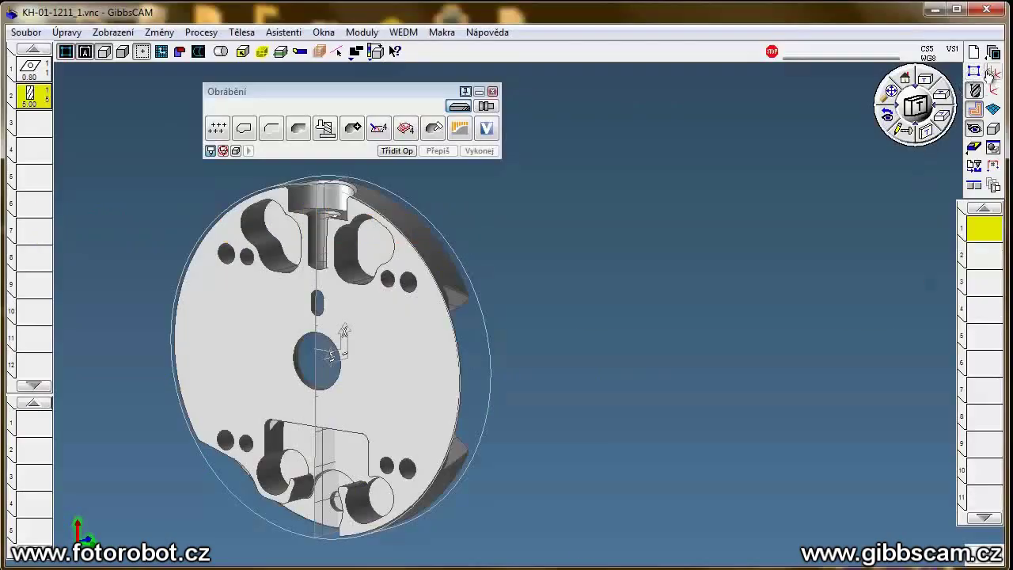
Activate CS 6 XY rovina and create a pocket roughing process with tool 2
left_click(992, 71)
left_click(671, 444)
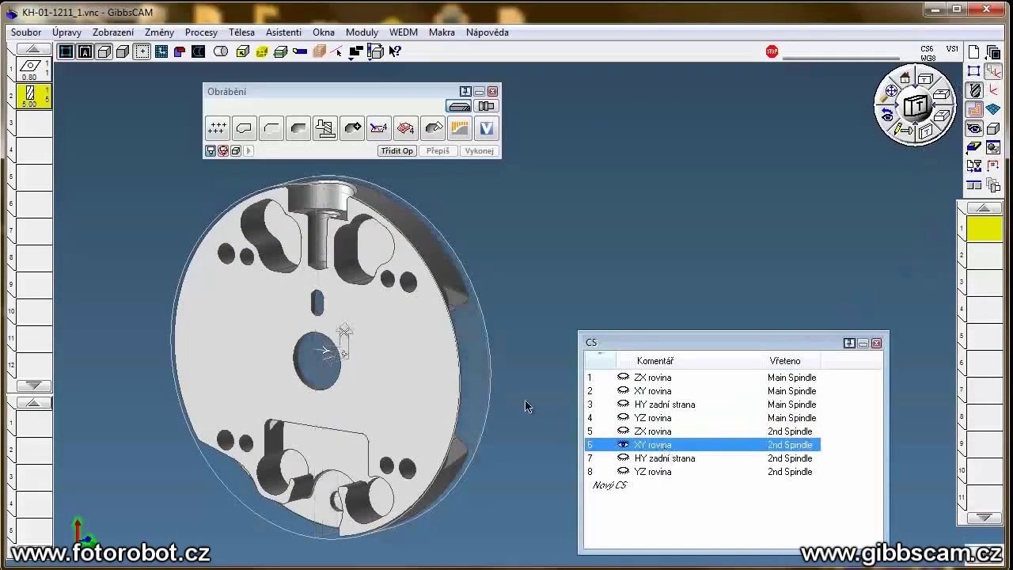
left_click(876, 343)
left_click_drag(32, 99, 32, 420)
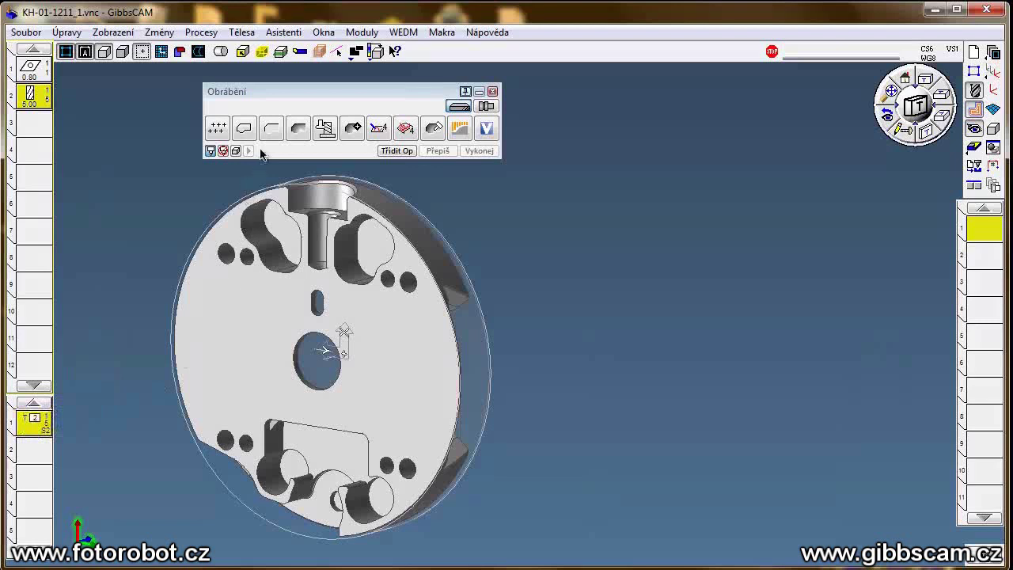
mouse_move(271, 129)
left_mouse_down()
mouse_move(77, 398)
mouse_move(35, 420)
left_mouse_up()
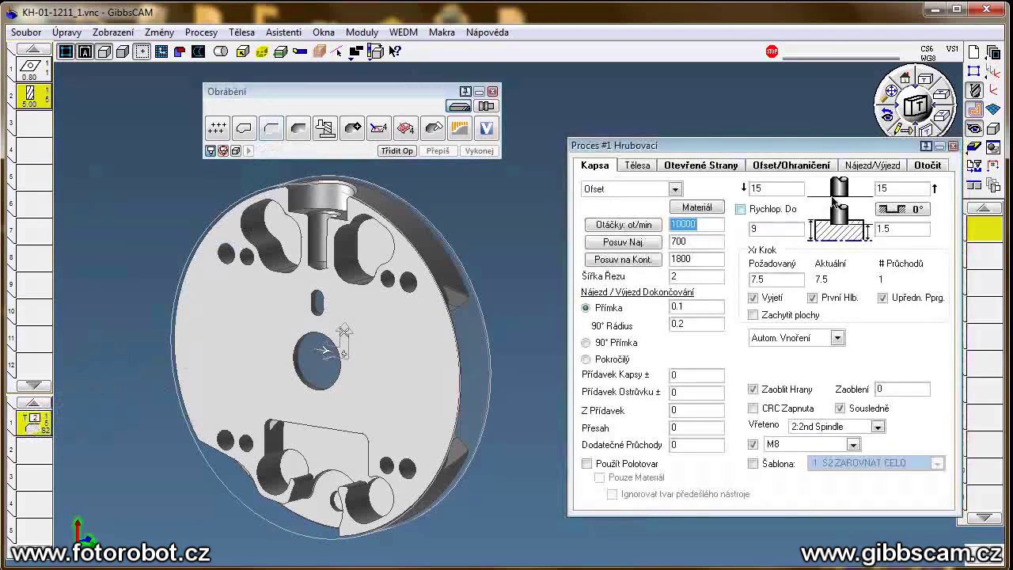
Set the pocket coordinate system to 6: XY rovina, keeping 2nd Spindle and M8
left_click(922, 168)
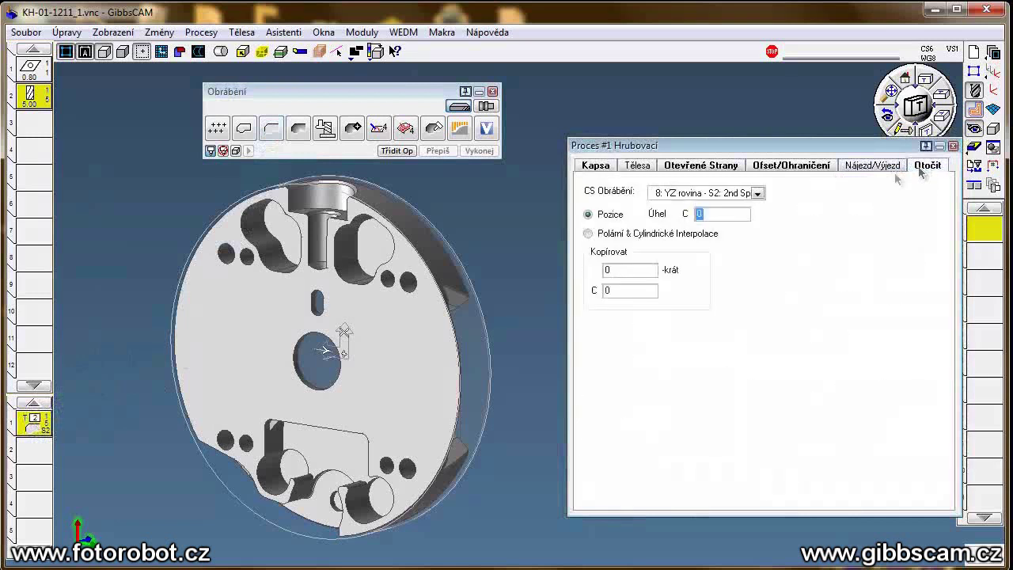
left_click(753, 195)
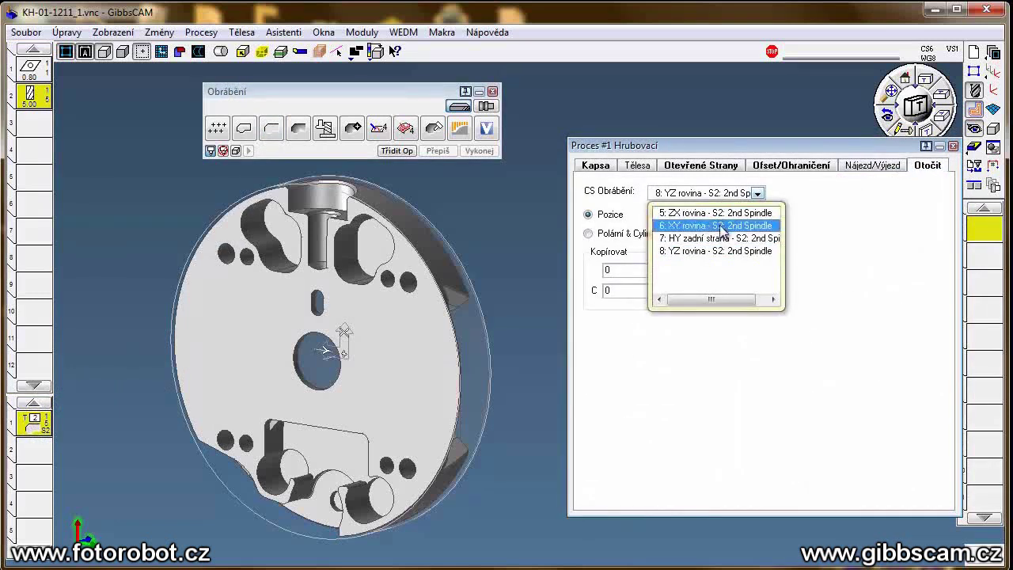
left_click(722, 229)
left_click(613, 168)
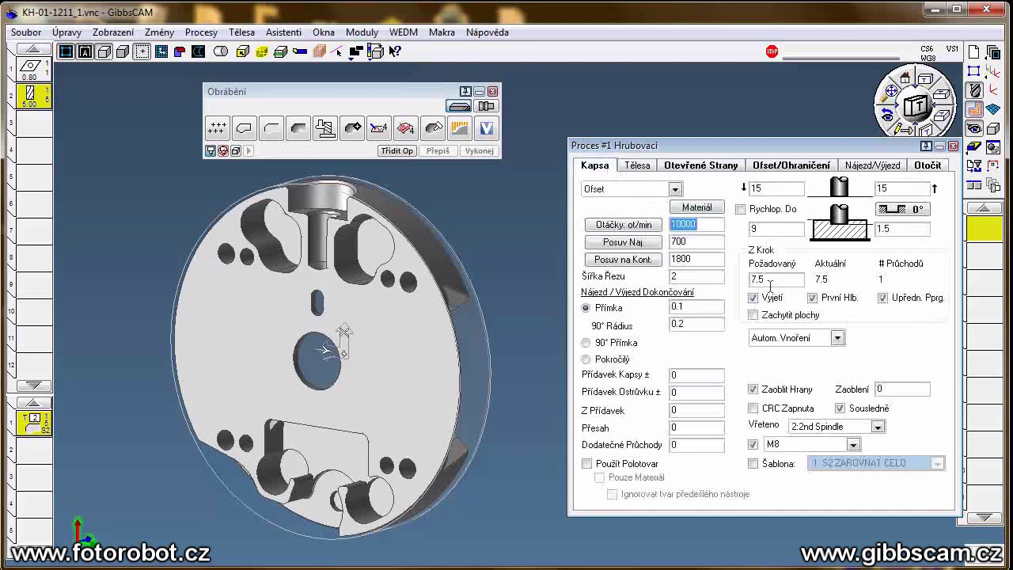
left_click(877, 428)
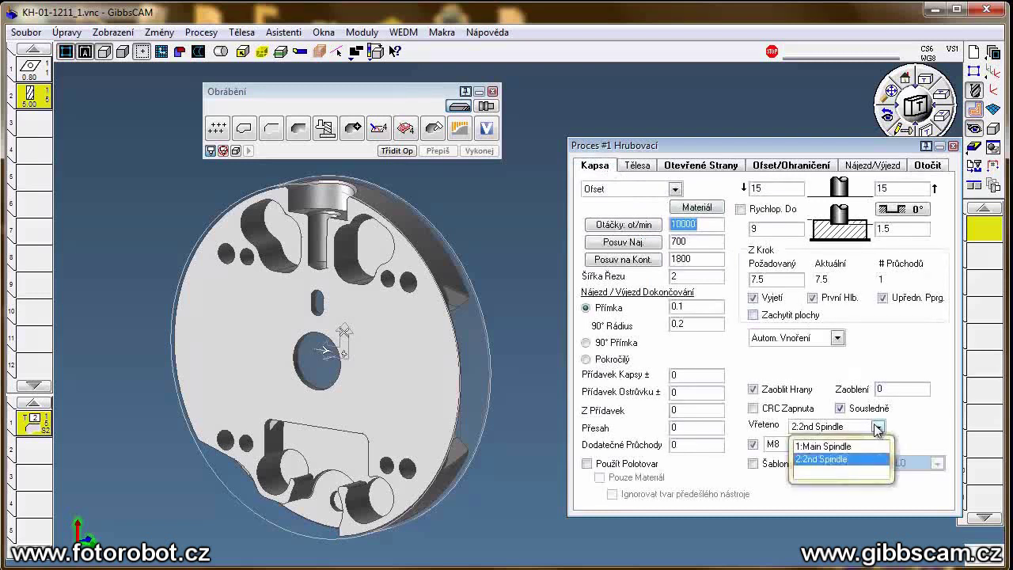
left_click(877, 429)
left_click(852, 446)
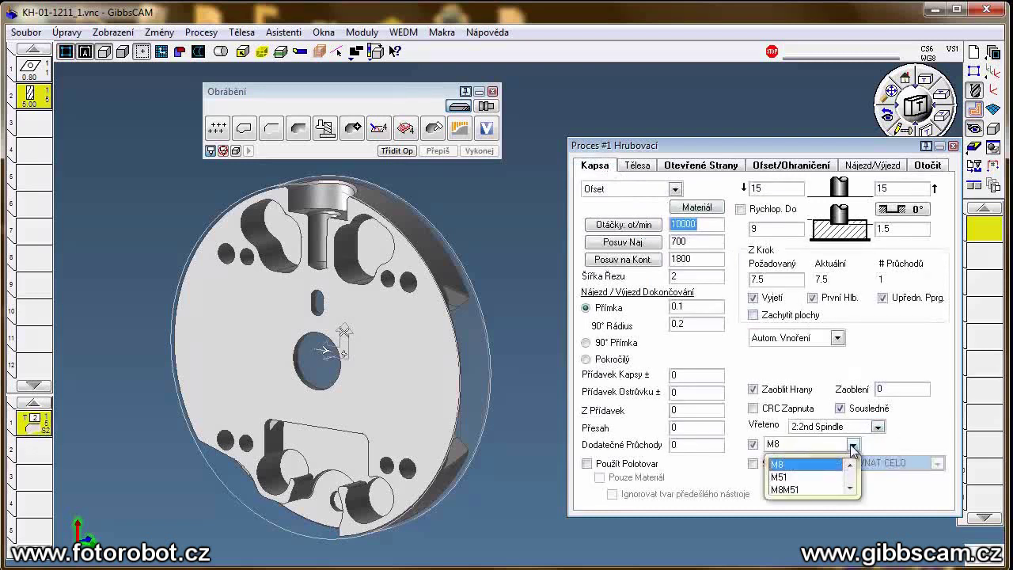
left_click(852, 447)
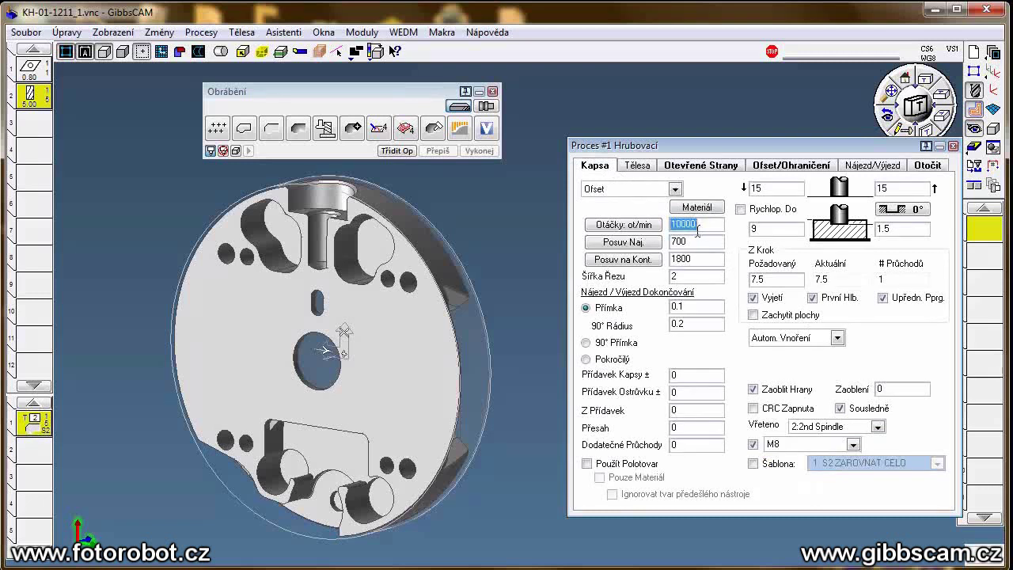
Review the pocket speed, feed and depth values (15, 15, 9, 1.5)
key("Tab")
key("Tab")
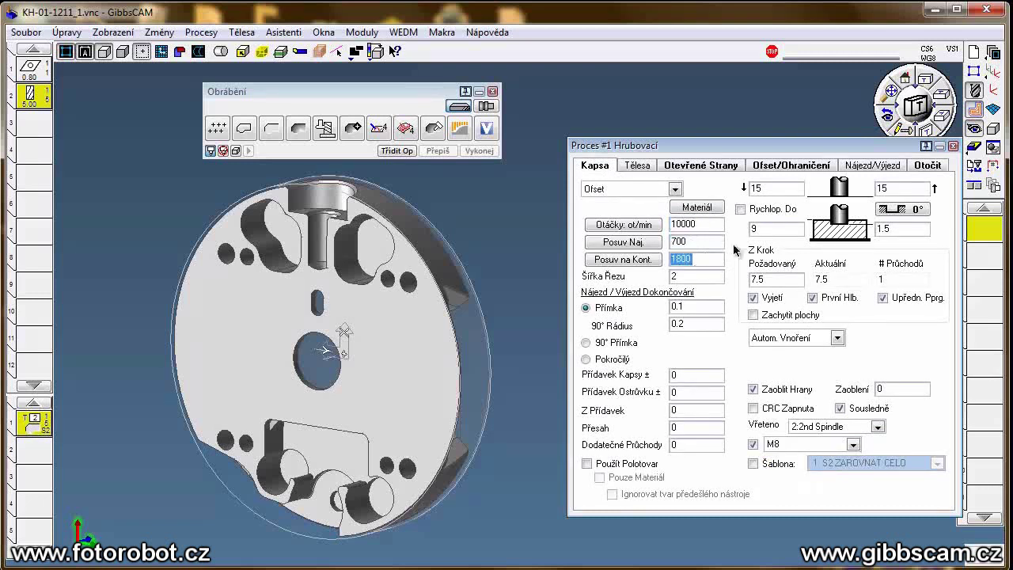
double_click(779, 186)
double_click(900, 190)
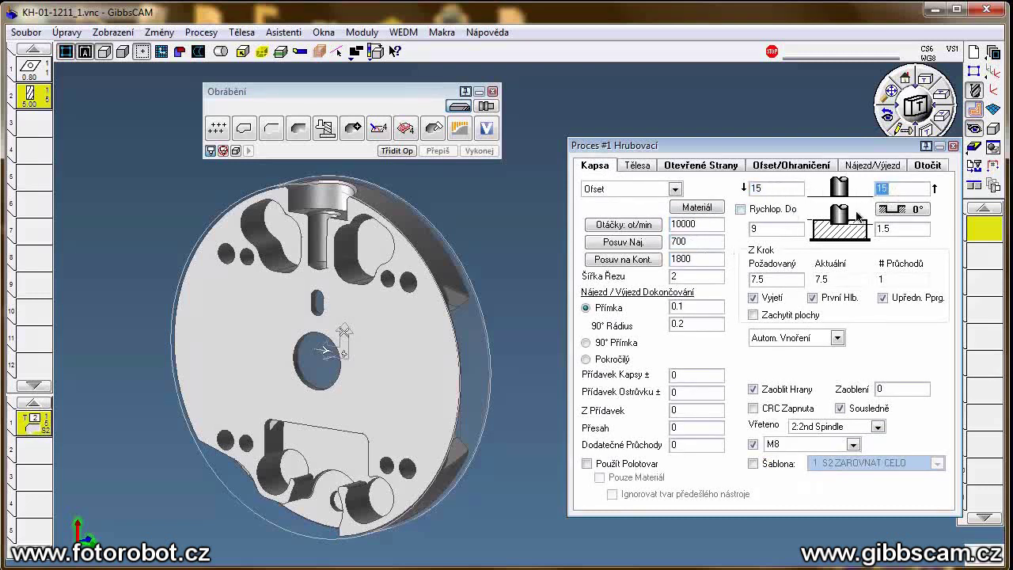
double_click(777, 230)
double_click(889, 230)
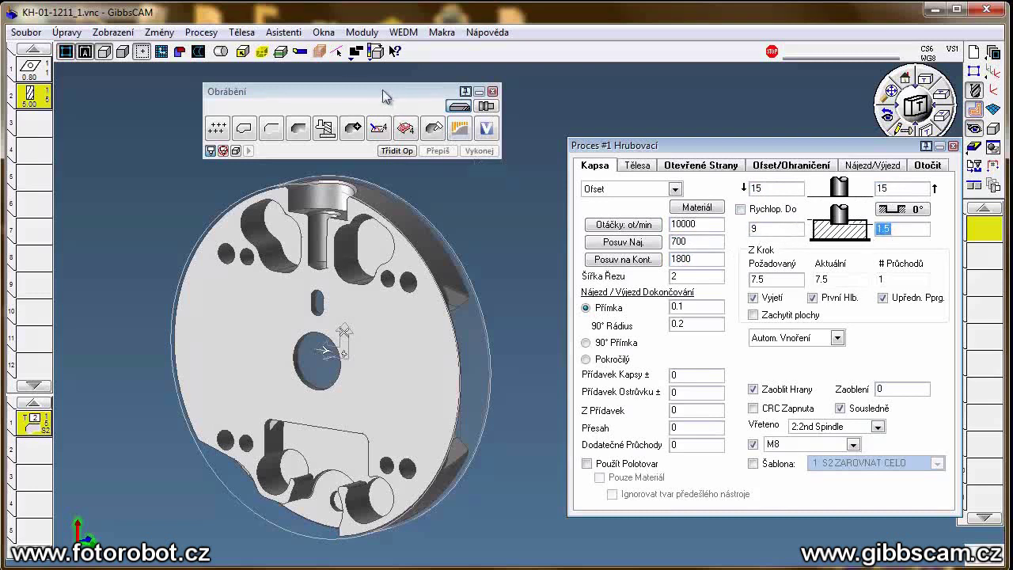
Pick the upper-left, upper-right, lower-left and lower-right pocket contours and calculate their roughing toolpaths
left_click(283, 57)
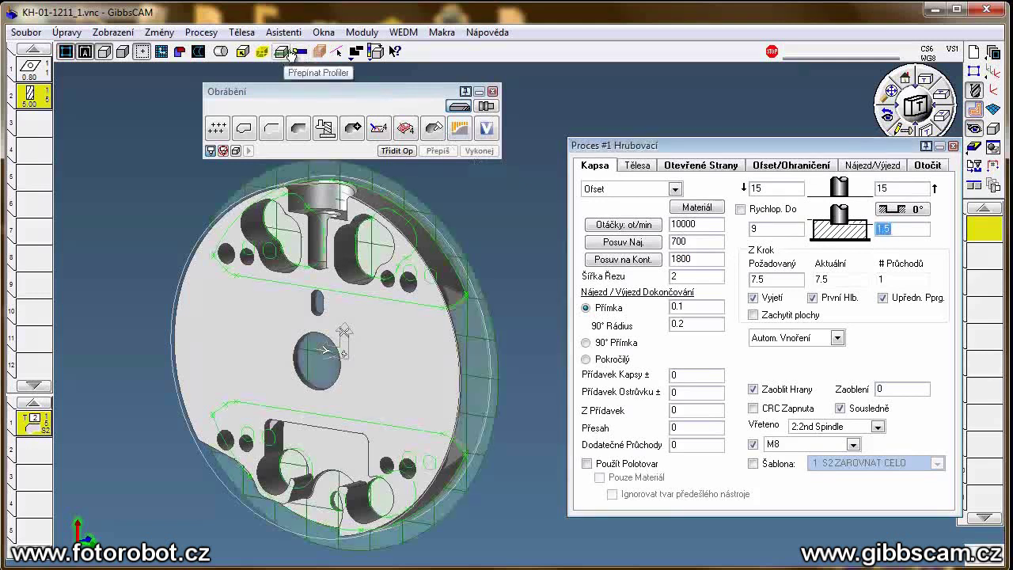
double_click(261, 214)
double_click(354, 246, "shift")
double_click(283, 467, "shift")
double_click(409, 479, "shift")
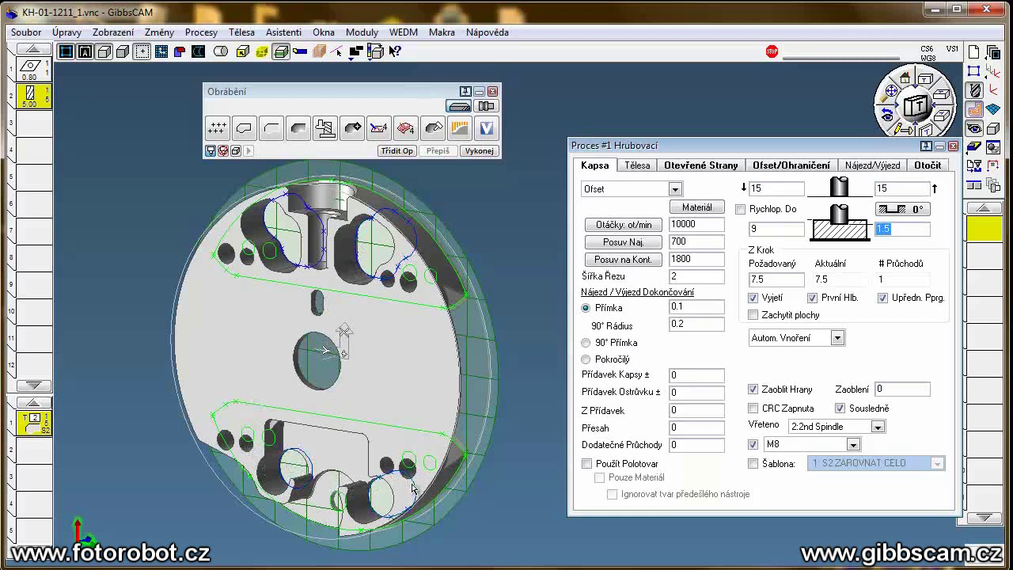
left_click(478, 151)
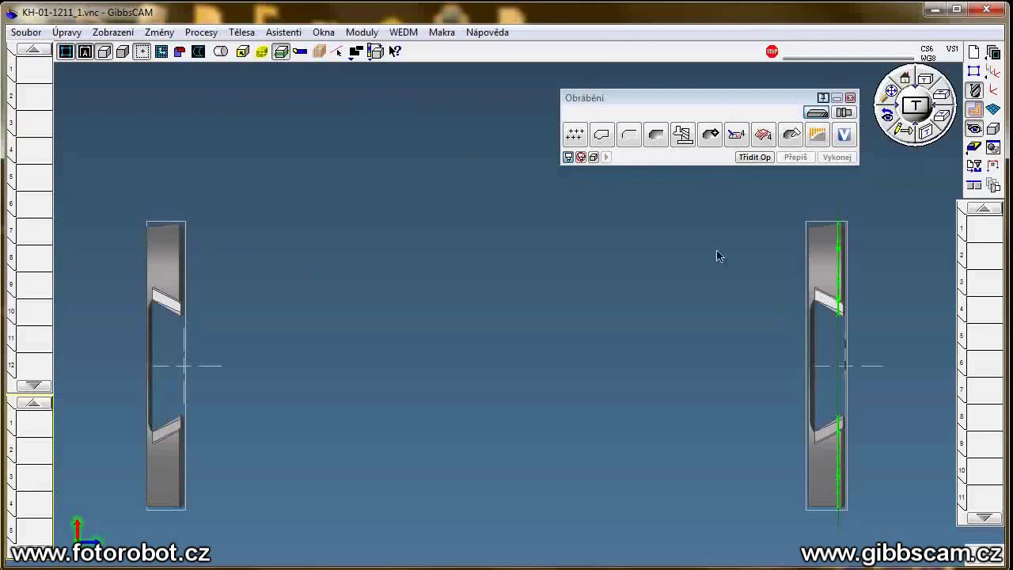
Load 'D12 T046.A VRTAK max. hl. 48 stredem chlazeni.PRC' from 03-VRTÁKY as tool 1
left_click(202, 34)
mouse_move(250, 104)
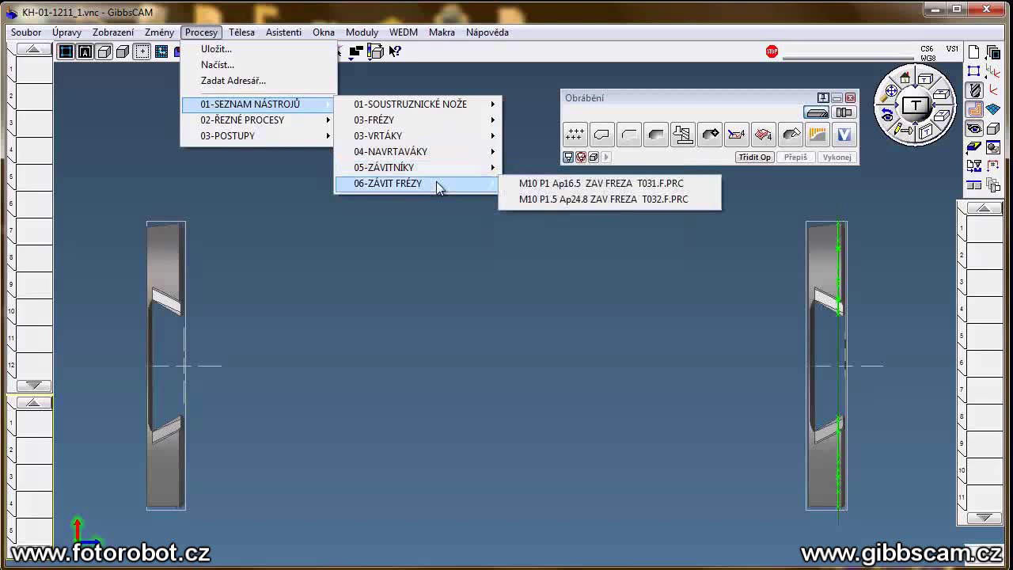
mouse_move(379, 135)
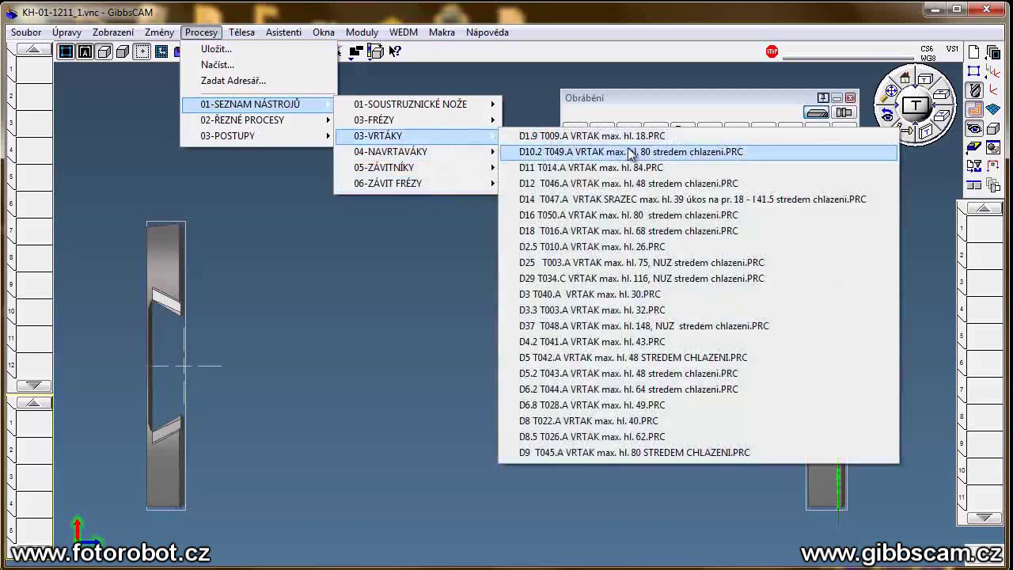
left_click(606, 185)
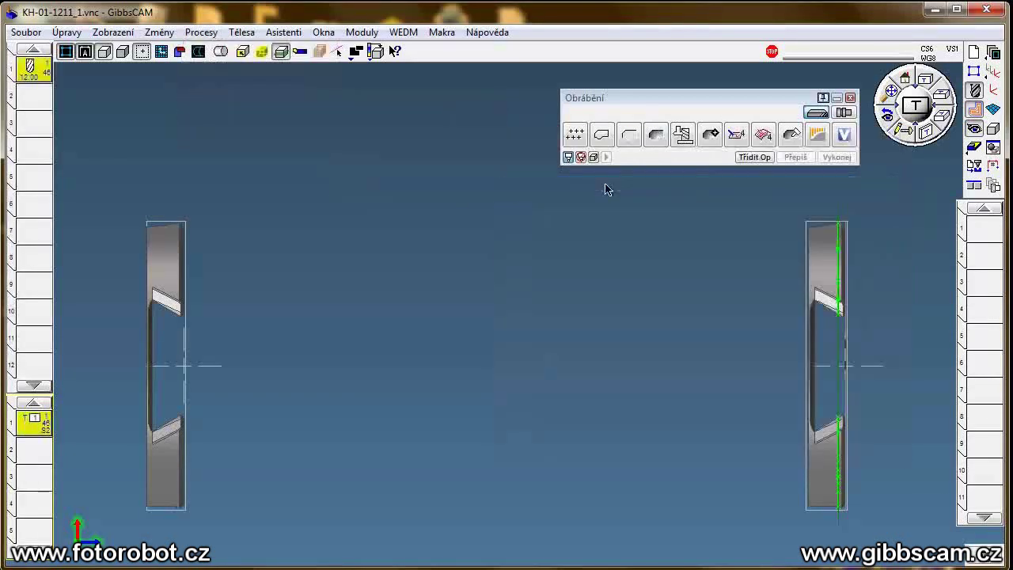
Review the D12 drill's settings, then open the 01-DURAL > 03-VRTÁNÍ > 01-VRTÁKY process library
double_click(43, 73)
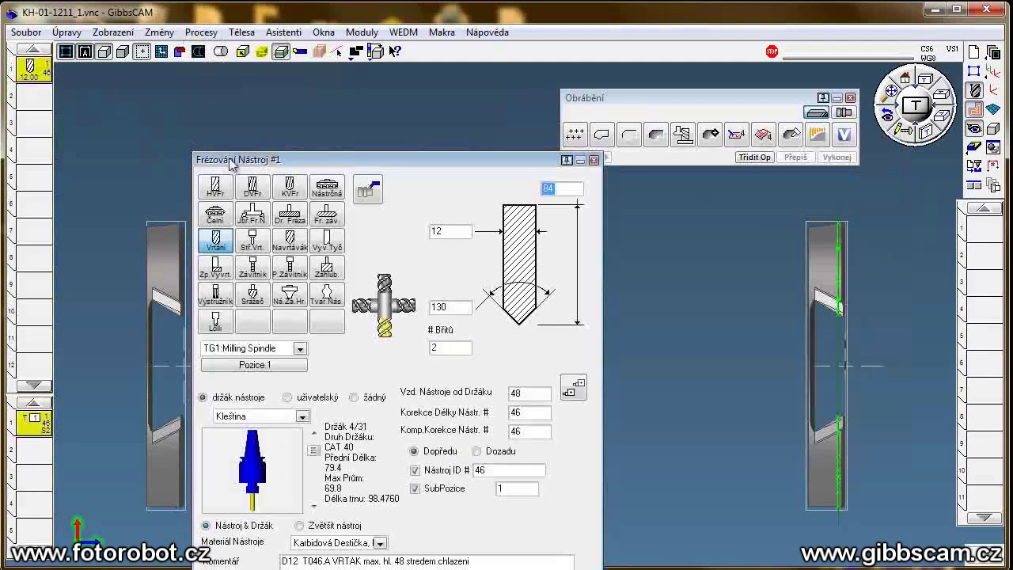
left_click_drag(231, 162, 202, 123)
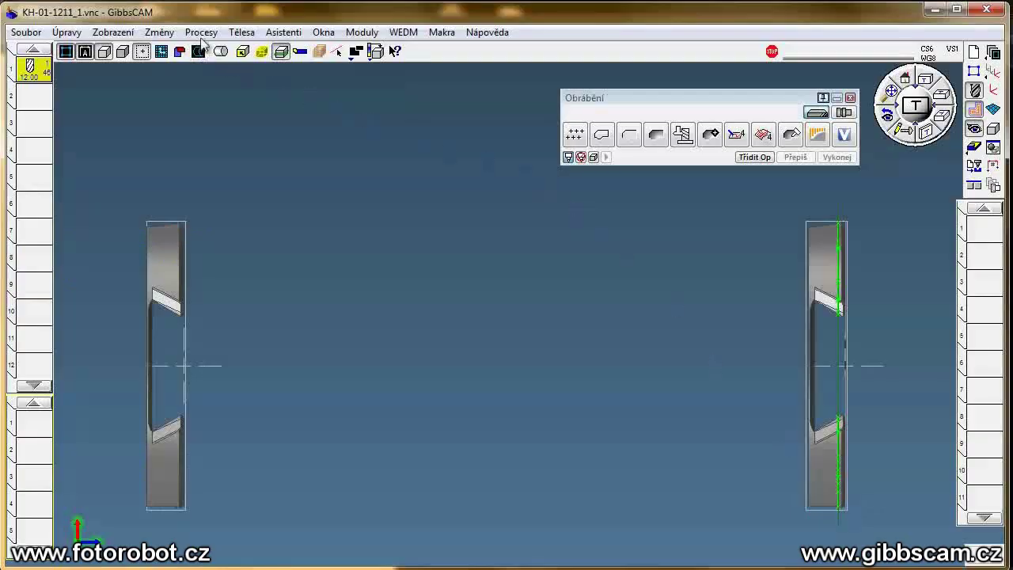
left_click(202, 33)
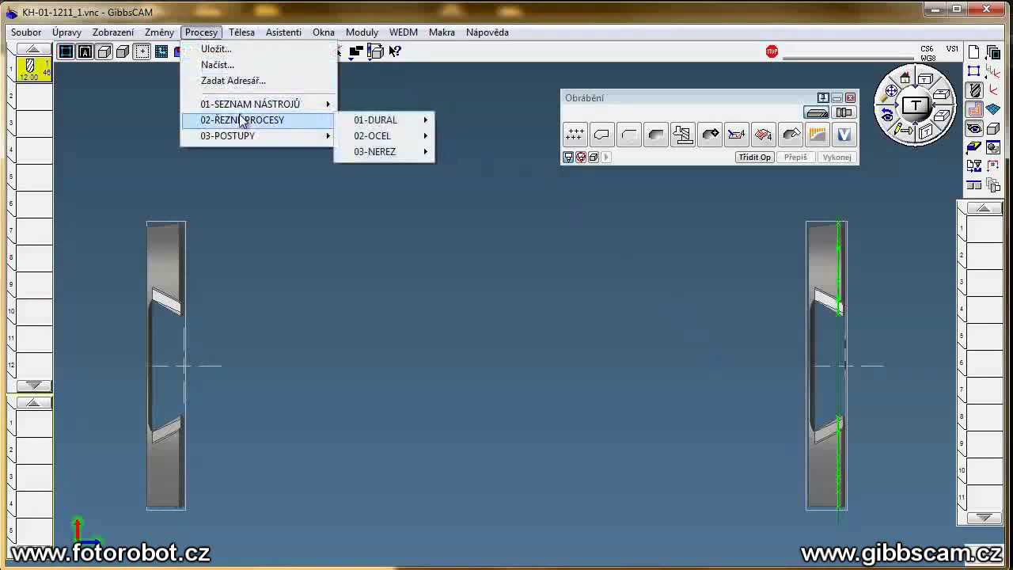
mouse_move(375, 120)
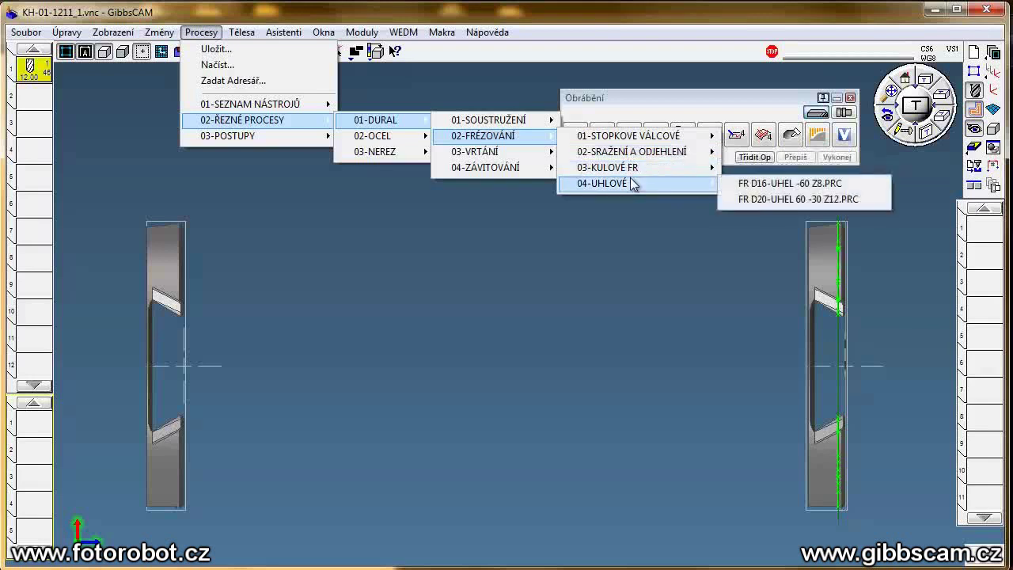
mouse_move(475, 151)
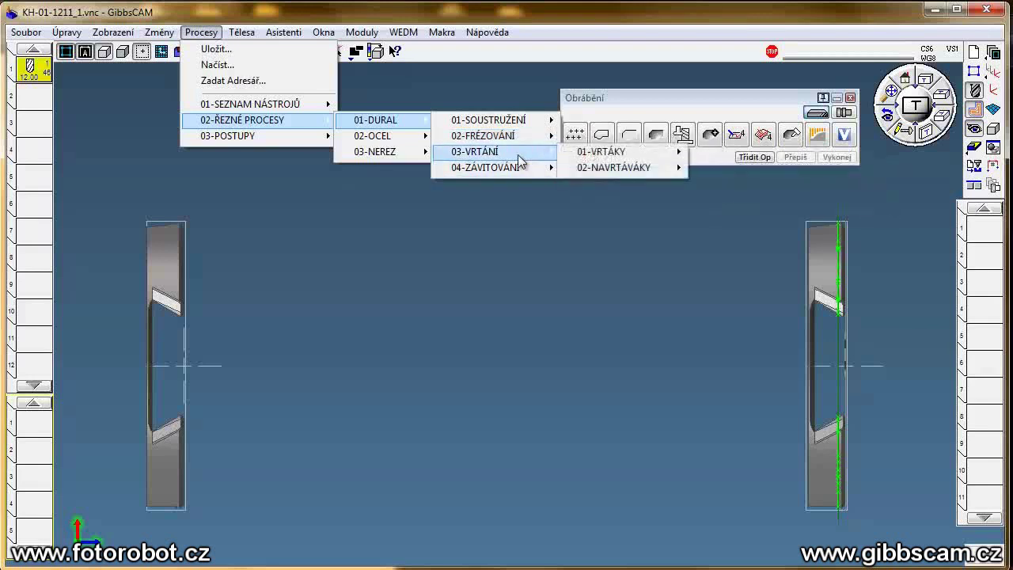
mouse_move(602, 152)
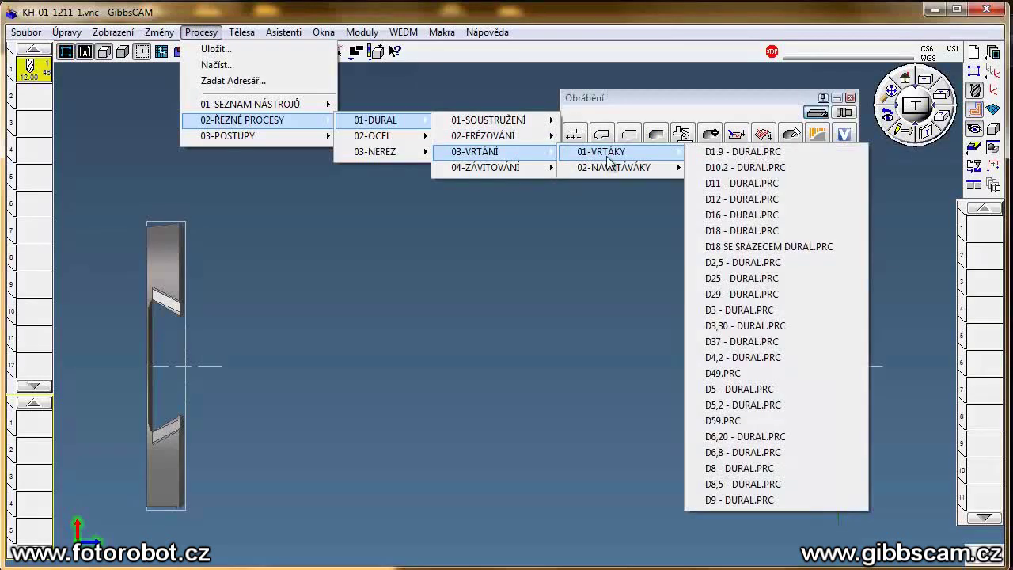
Load 'D18 - DURAL.PRC' and check its drilling process: speed 3537, feed 707
left_click(740, 231)
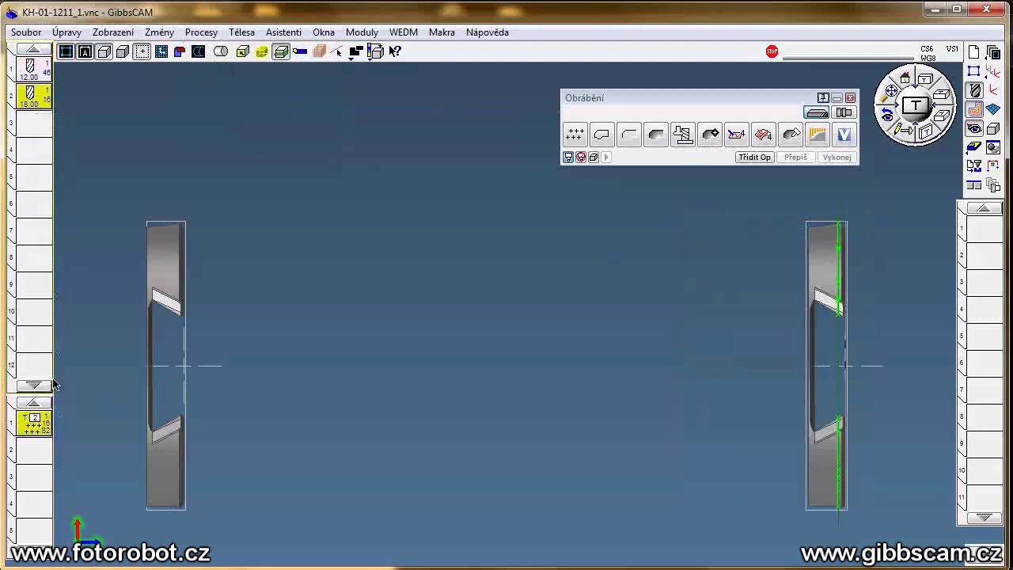
double_click(35, 427)
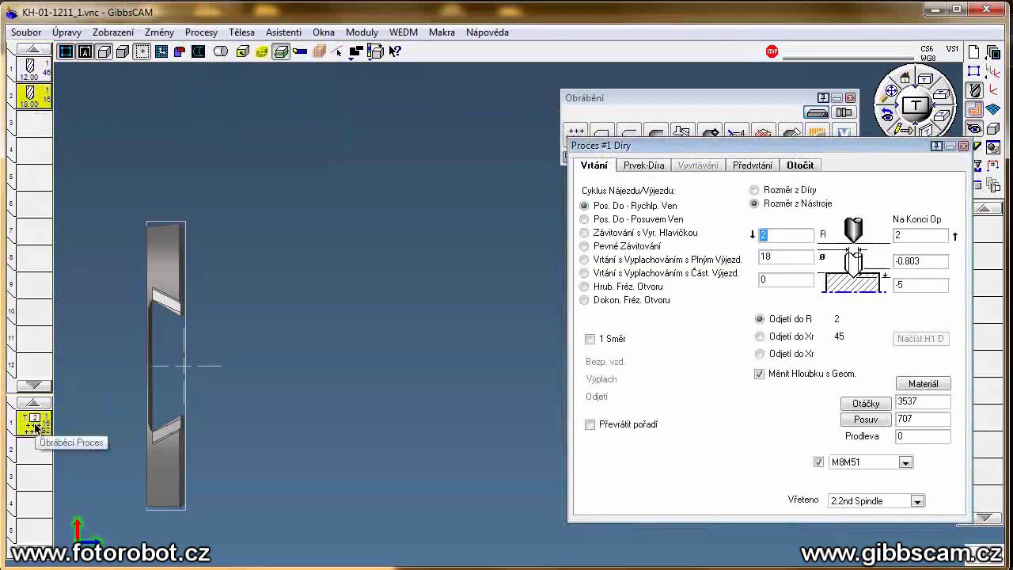
double_click(929, 402)
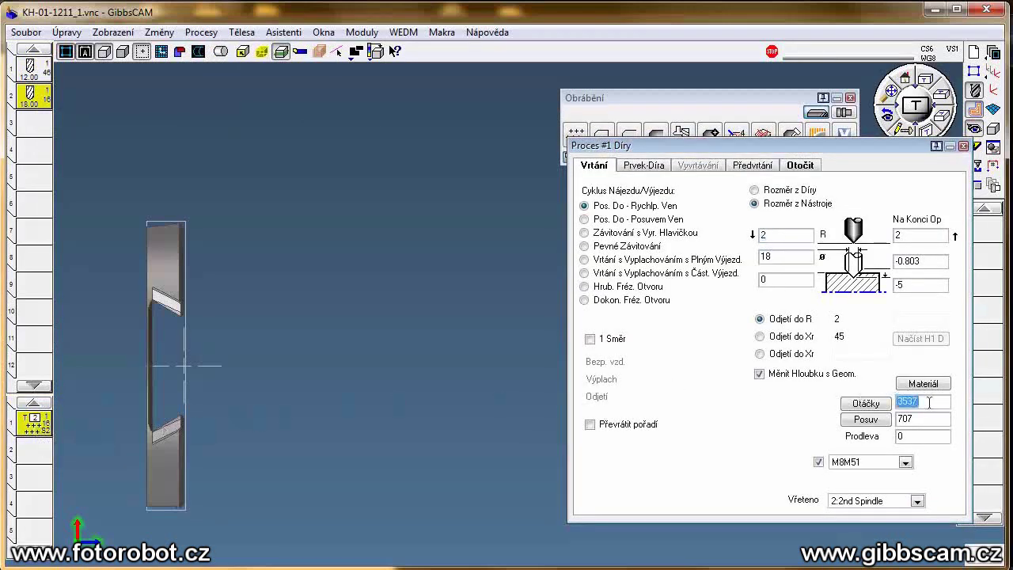
double_click(927, 420)
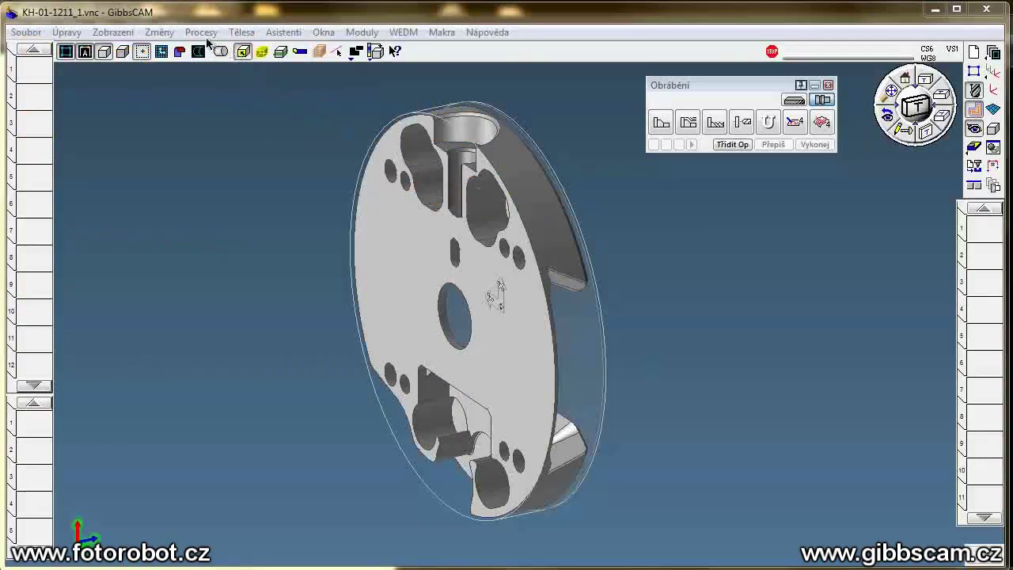
Load '01-S2 CELO D08R B135.PRC' from the 03-POSTUPY > KH-01-1211 library
left_click(209, 38)
mouse_move(228, 136)
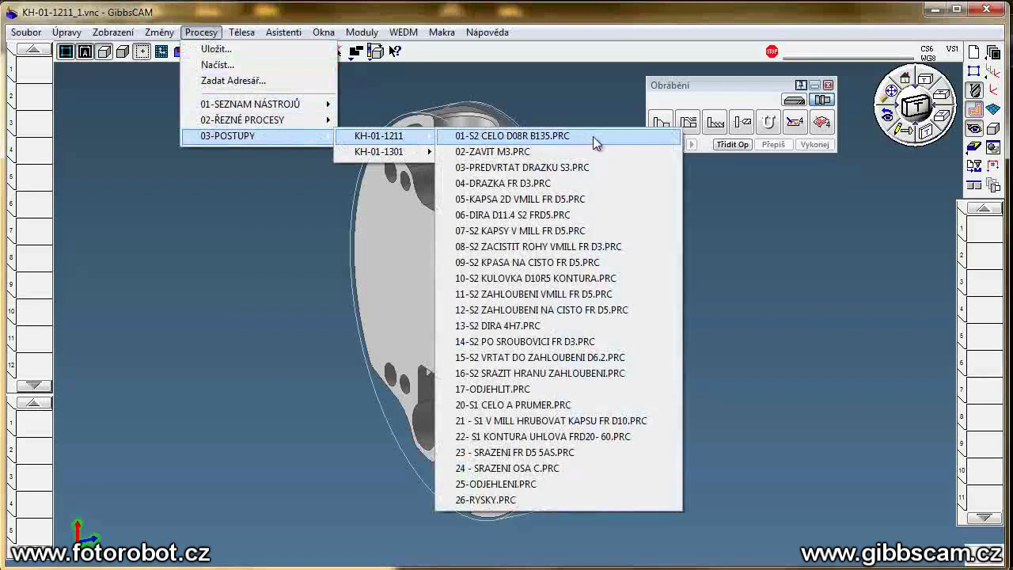
left_click(595, 139)
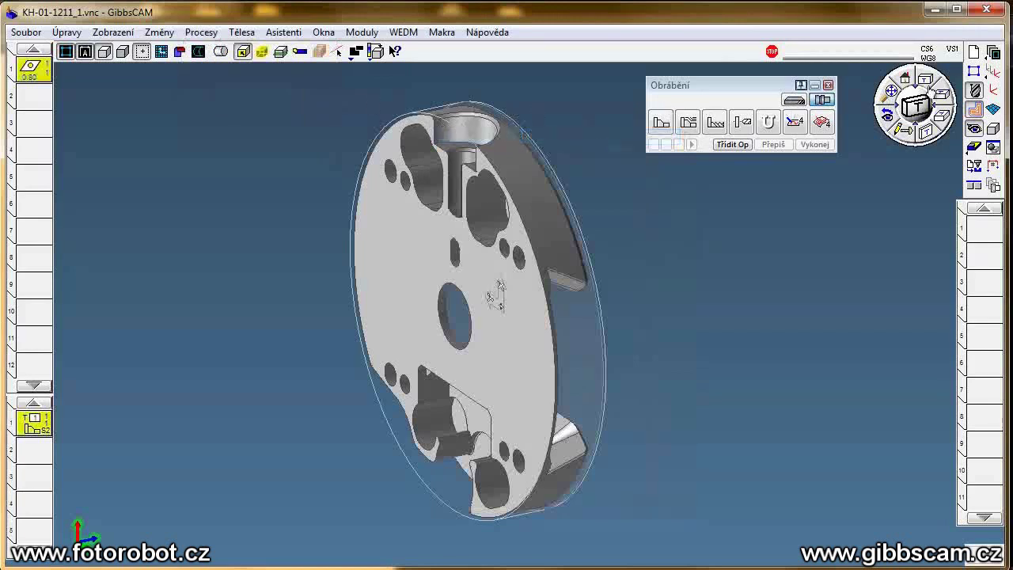
On the 5 ZX rovina plane, pick the section profile contour and generate operation 78
left_click(991, 72)
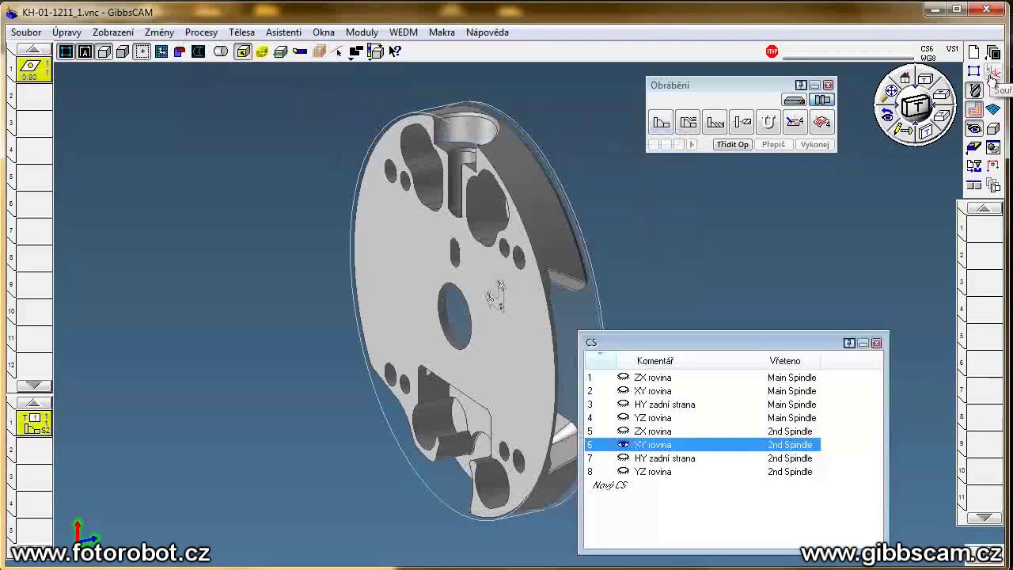
left_click(653, 432)
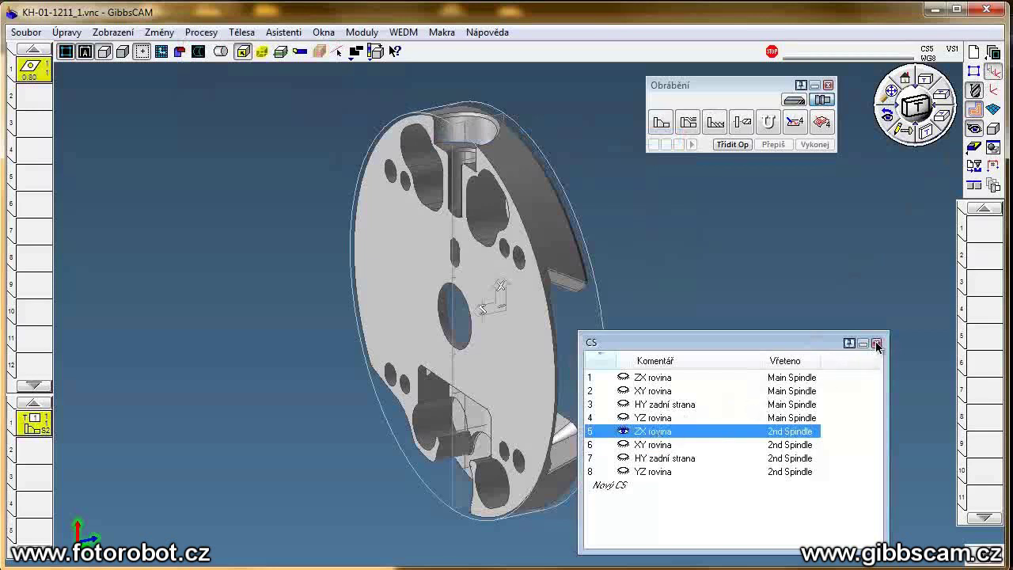
left_click(875, 343)
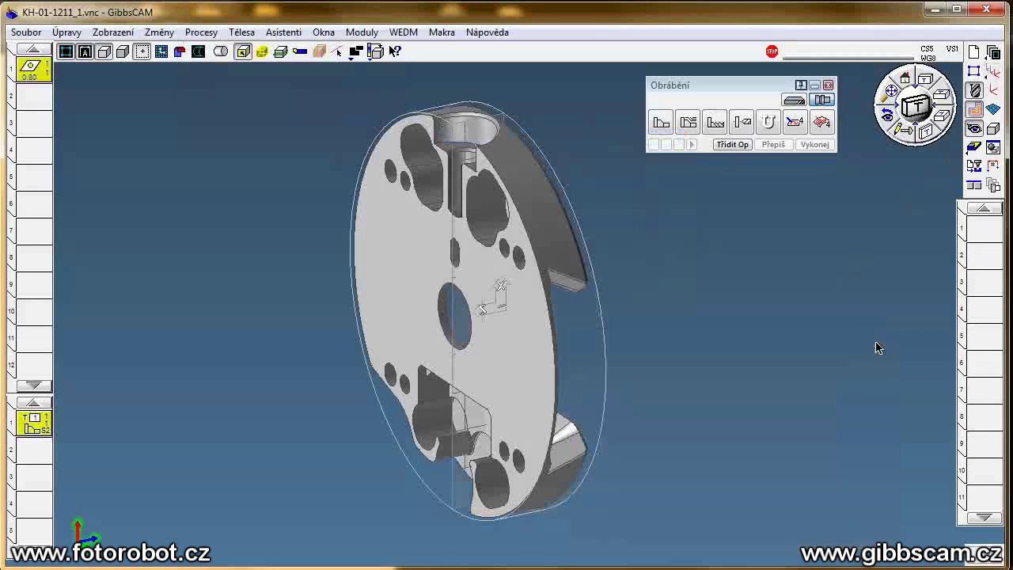
left_click(281, 55)
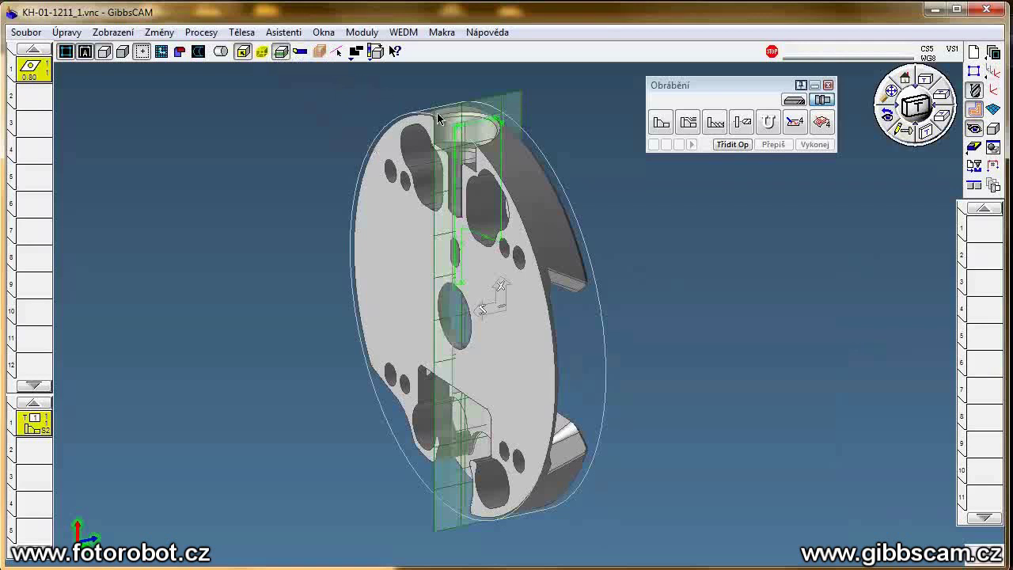
double_click(472, 131)
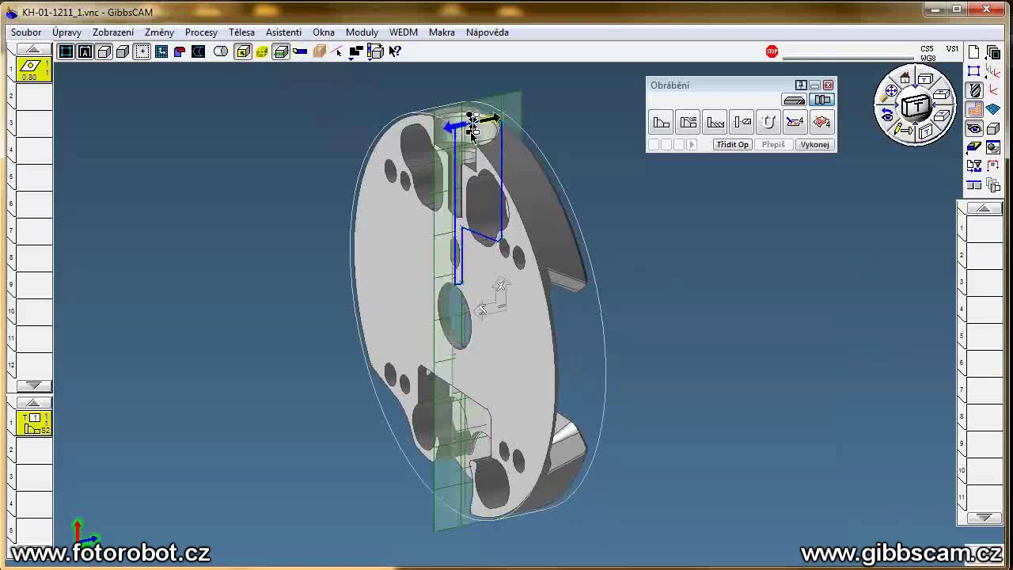
left_click(452, 226, "shift")
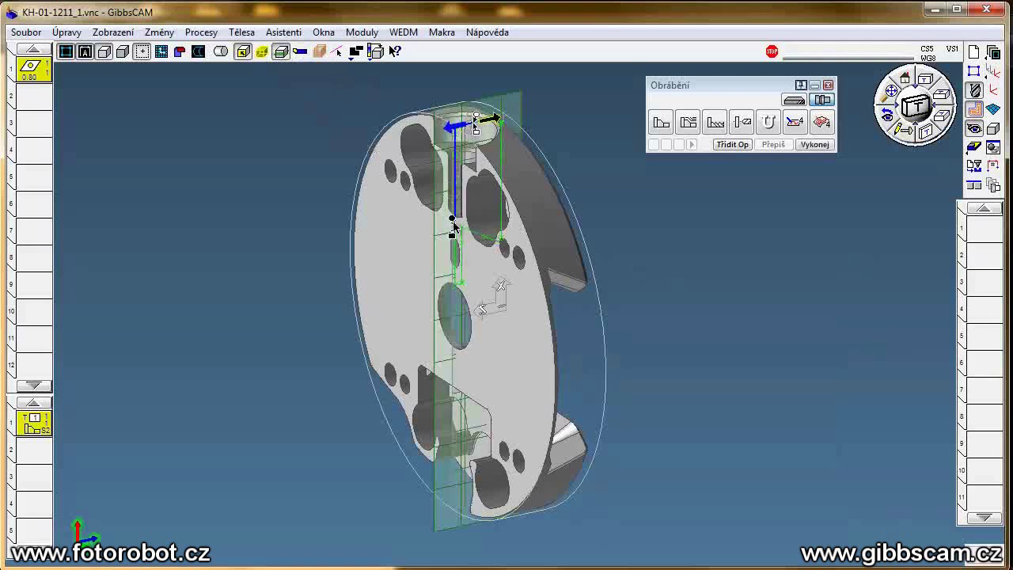
left_click(451, 328, "shift")
left_click(815, 146)
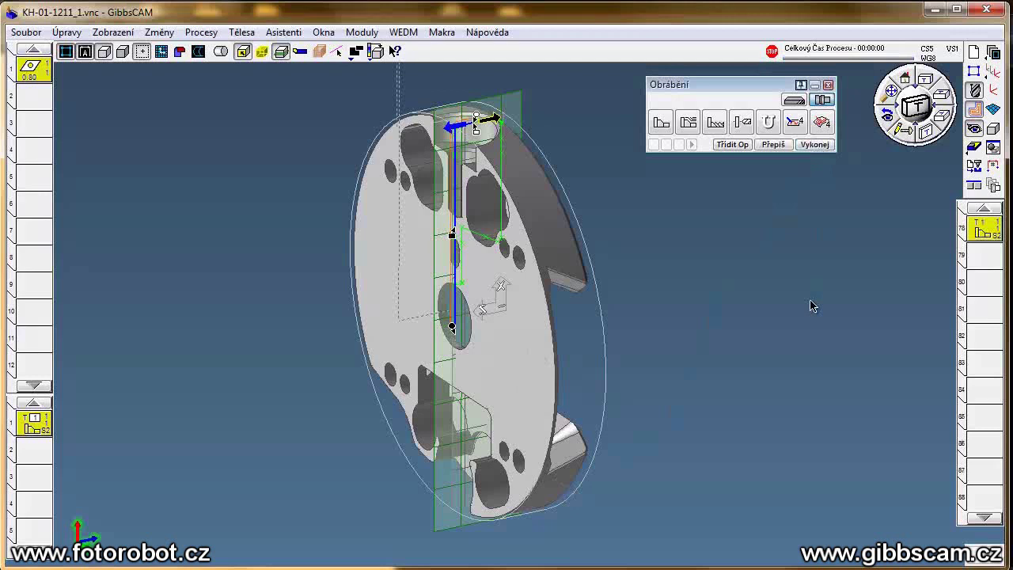
Switch the coordinate system back to 6 XY rovina
mouse_move(36, 433)
left_mouse_down()
mouse_move(832, 520)
mouse_move(970, 546)
left_mouse_up()
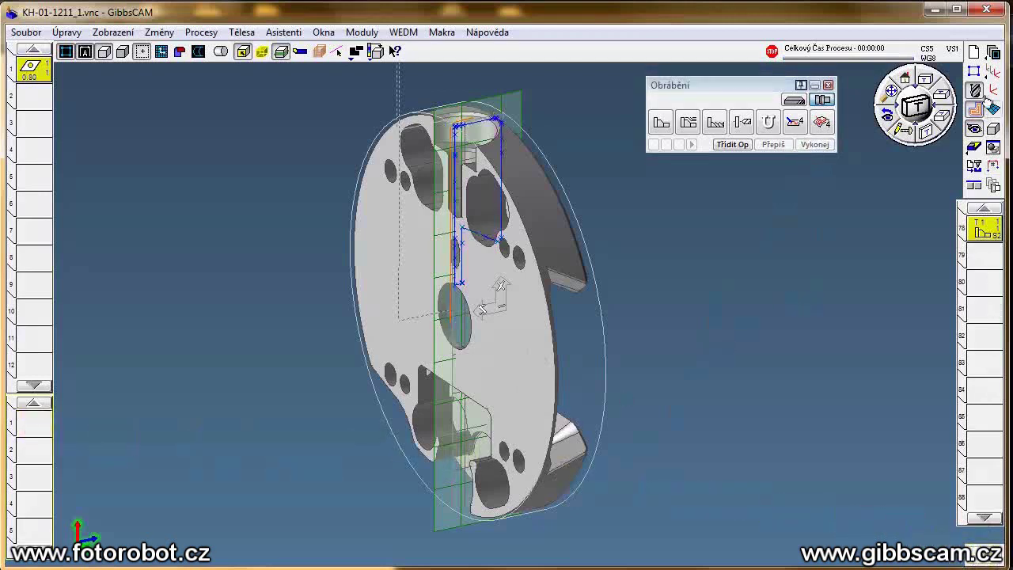
left_click(993, 71)
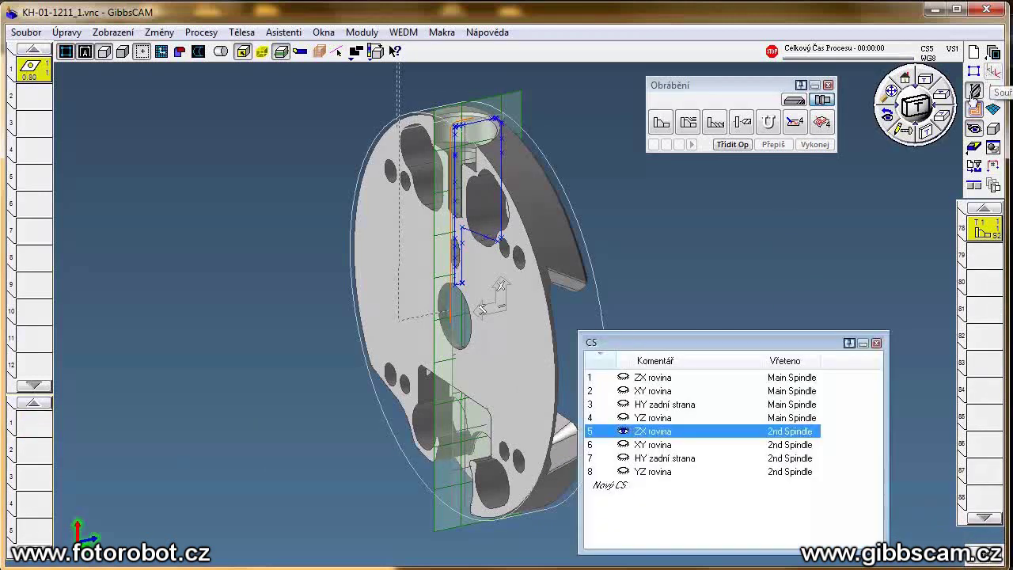
left_click(699, 445)
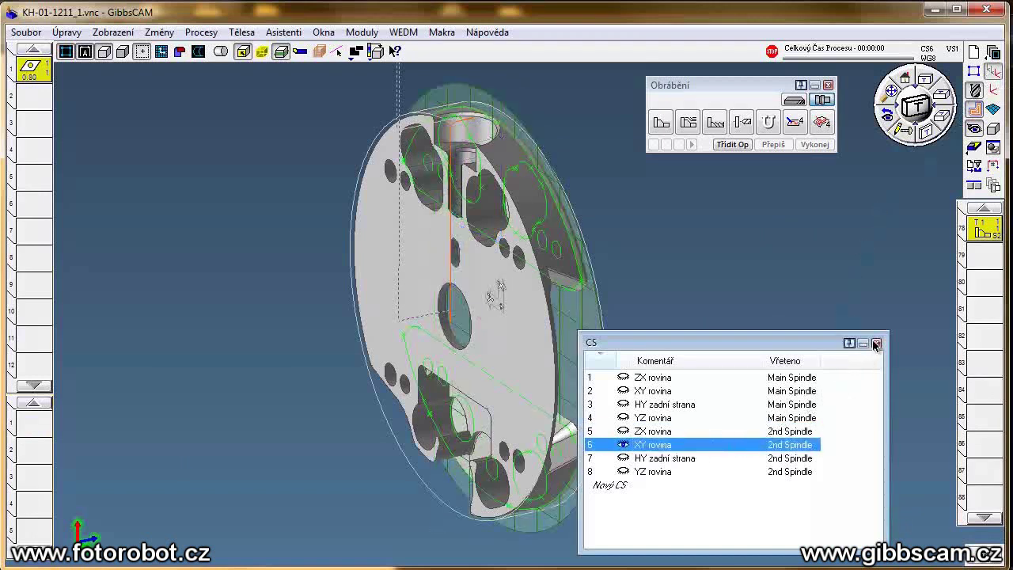
Load the '02-ZAVIT M3.PRC' procedure, adding tools 2–4 and three processes
left_click(876, 344)
left_click(198, 35)
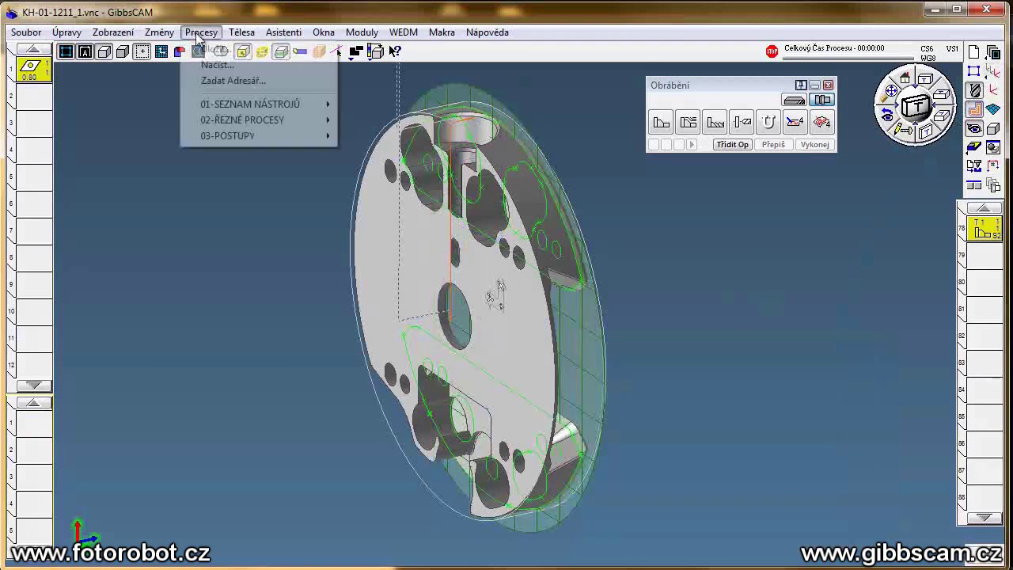
mouse_move(228, 136)
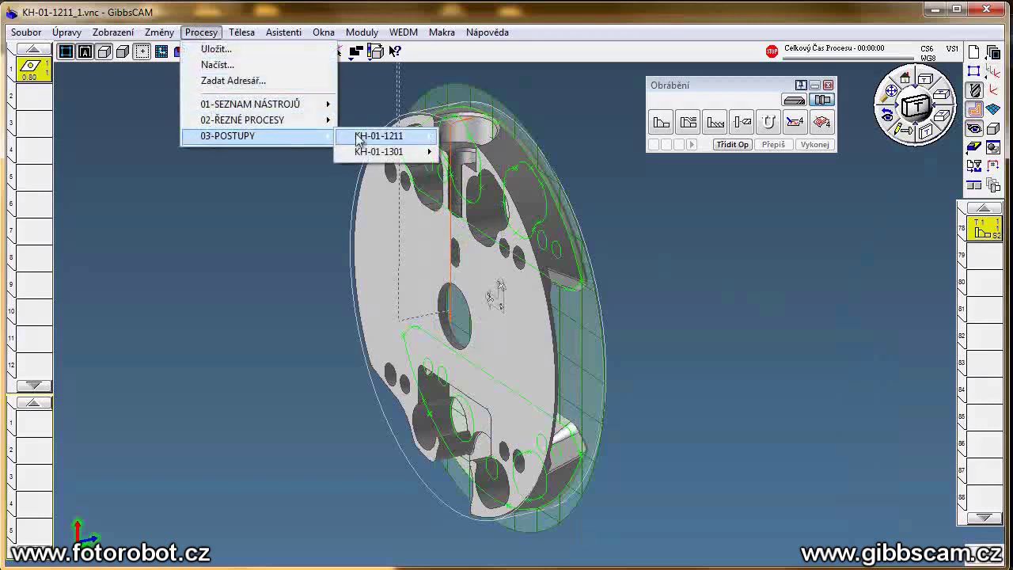
mouse_move(378, 135)
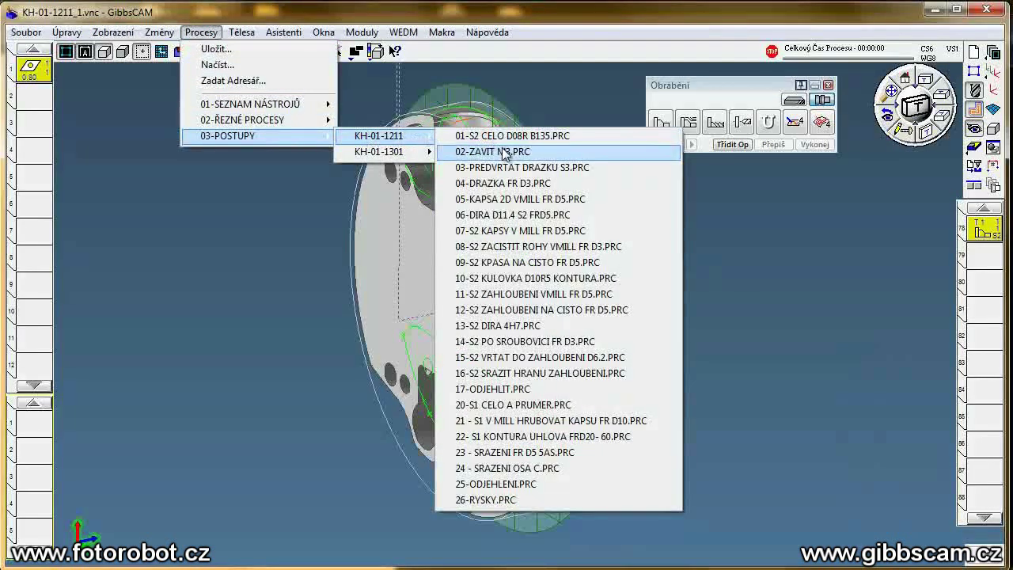
left_click(537, 152)
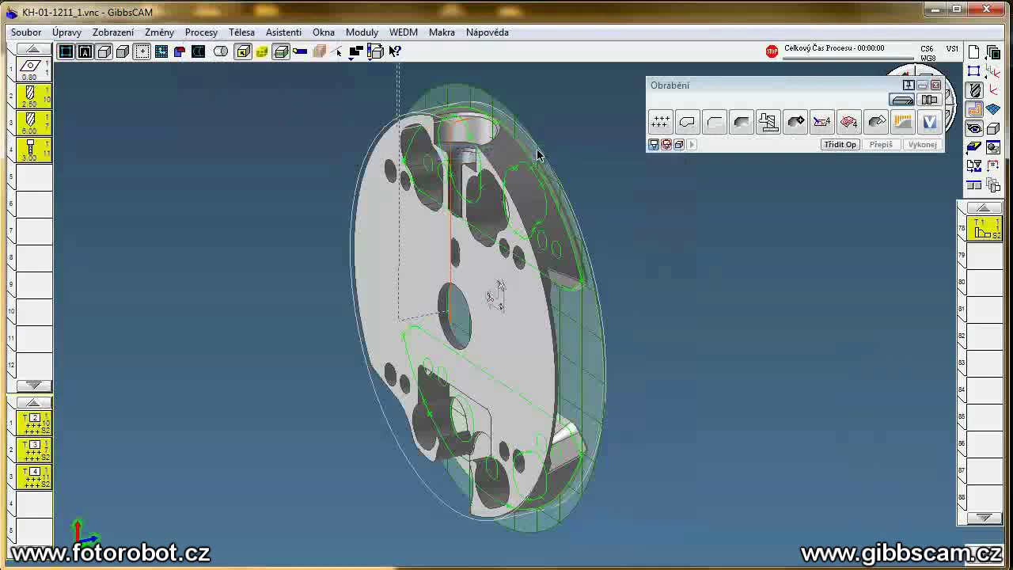
Turn the part face-on and select the four small holes for threading
middle_click_drag(466, 303, 675, 184)
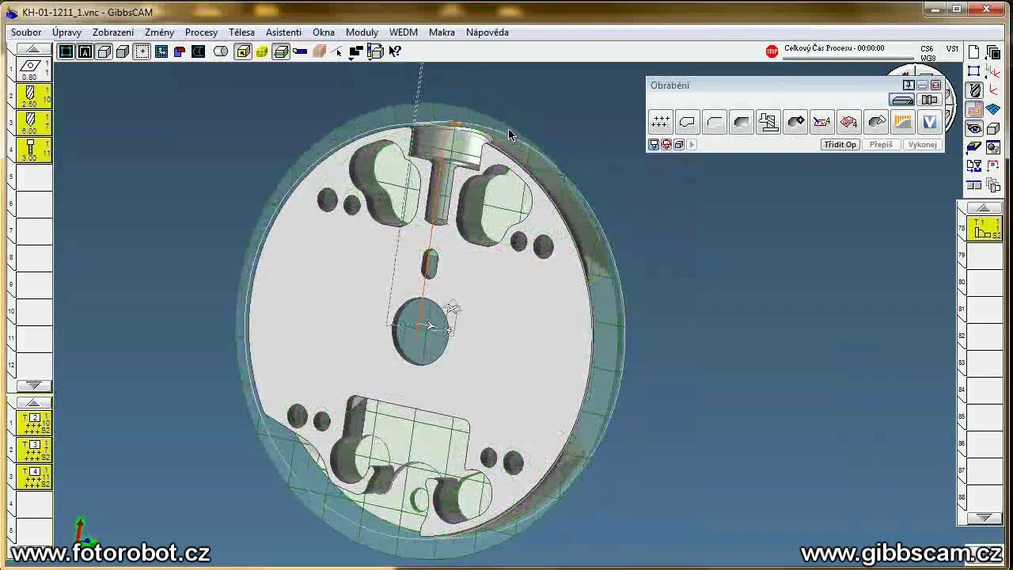
left_click(355, 204)
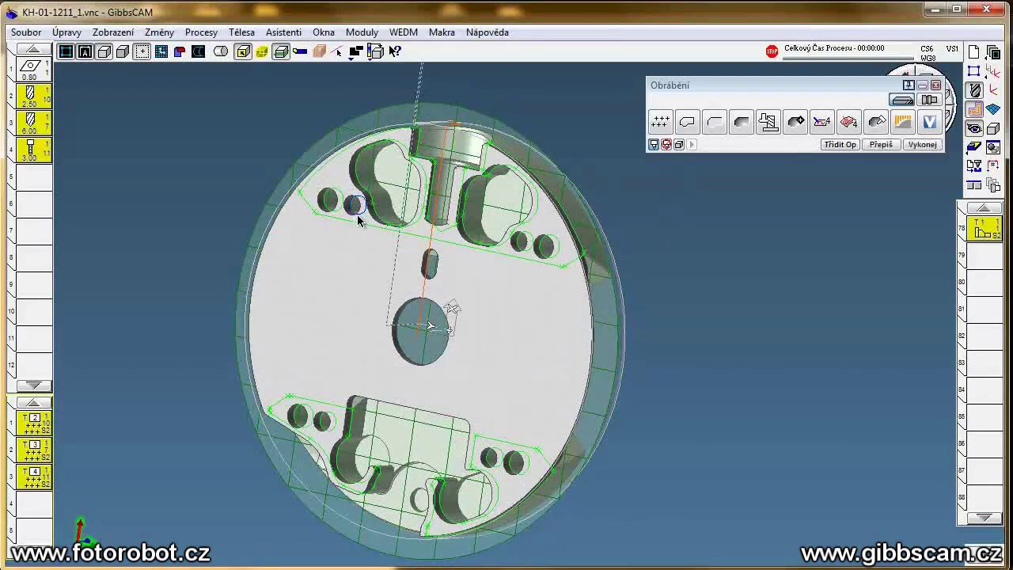
left_click(520, 243, "shift")
left_click(491, 457, "shift")
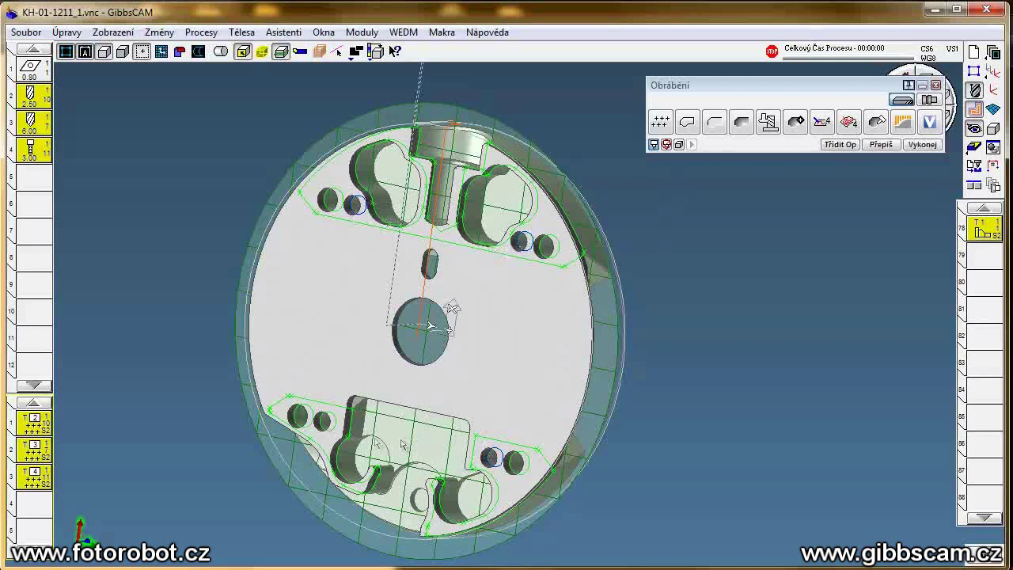
left_click(326, 428, "shift")
Set the drilling process to the 6: XY rovina plane and generate the T2–T4 hole operations
double_click(46, 425)
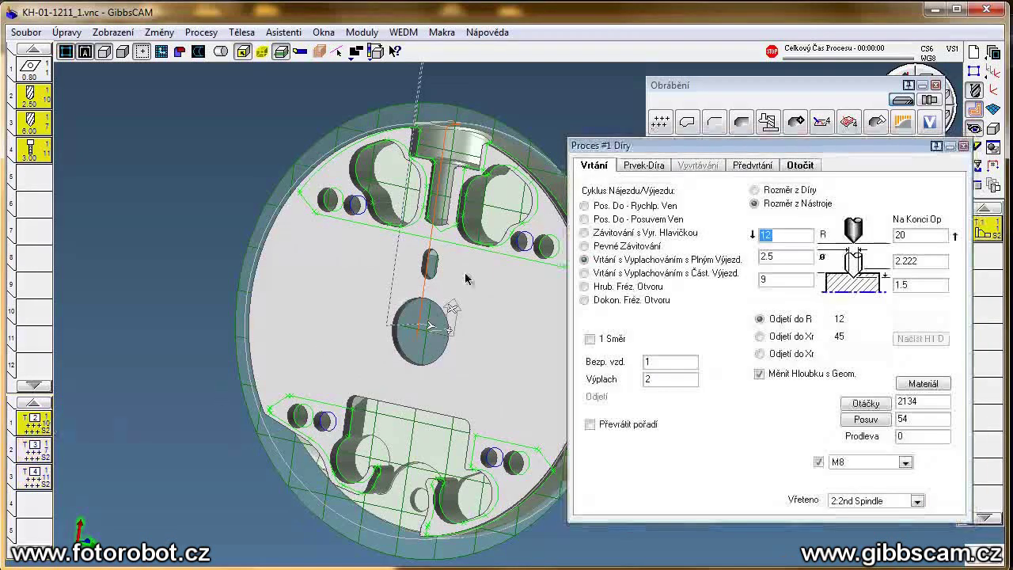
left_click(802, 166)
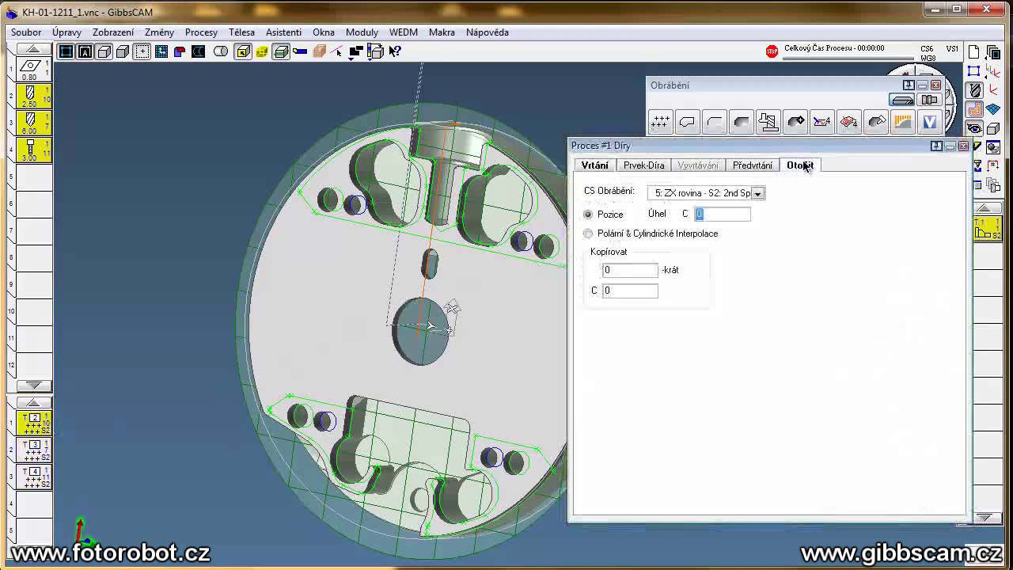
left_click(725, 192)
left_click(719, 229)
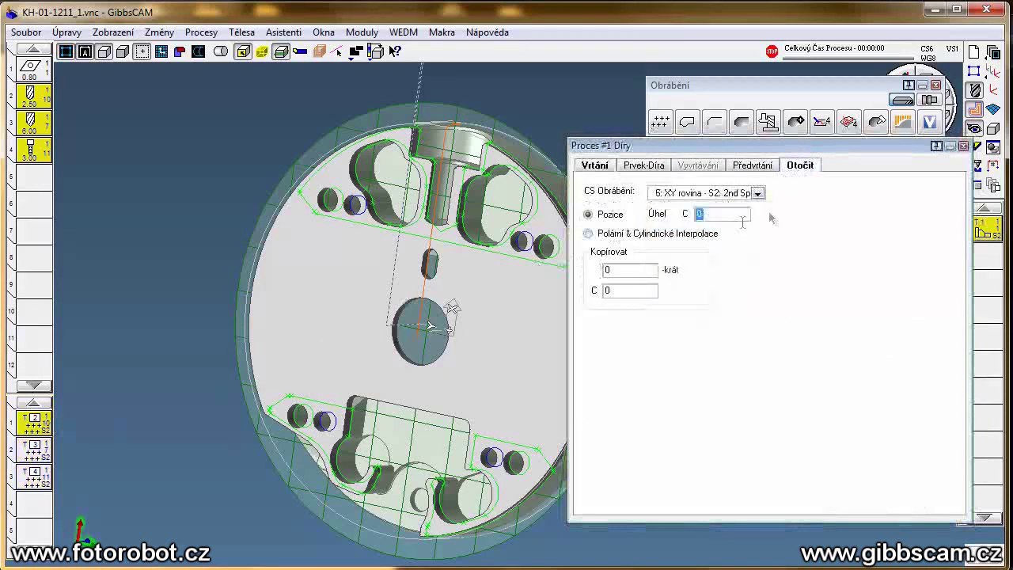
left_click(964, 145)
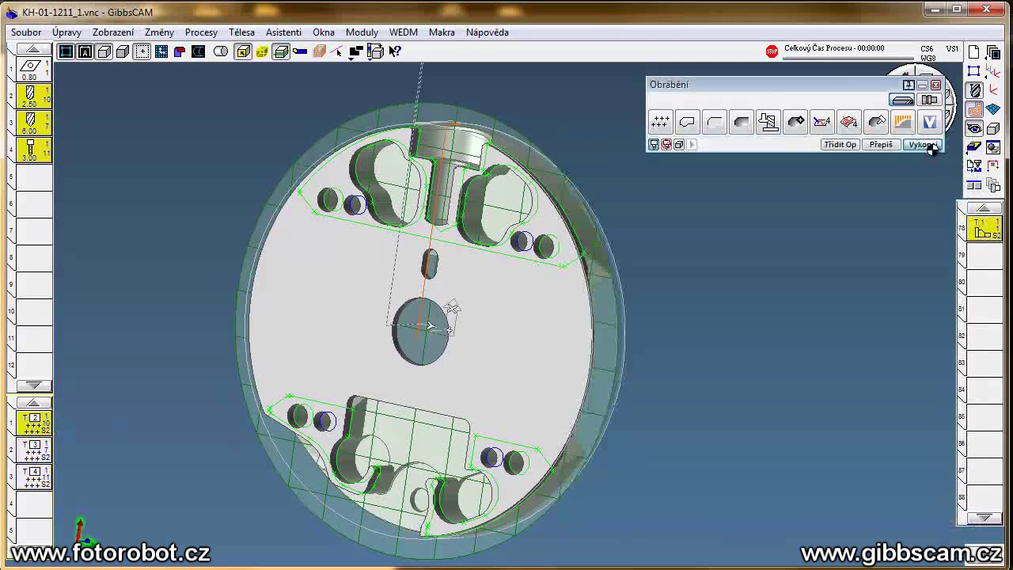
left_click(931, 147)
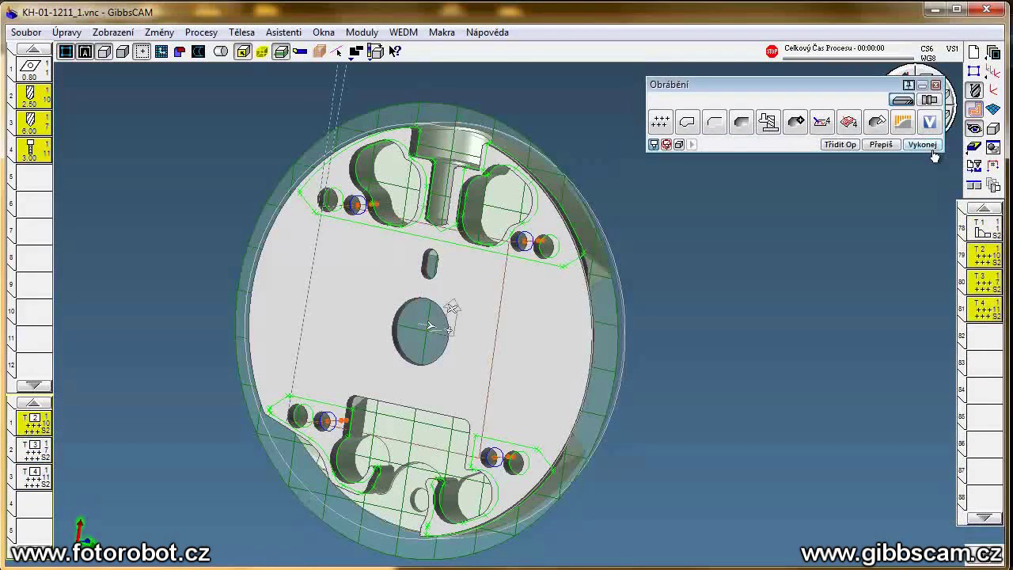
mouse_move(792, 217)
middle_mouse_down()
mouse_move(631, 222)
mouse_move(596, 238)
middle_mouse_up()
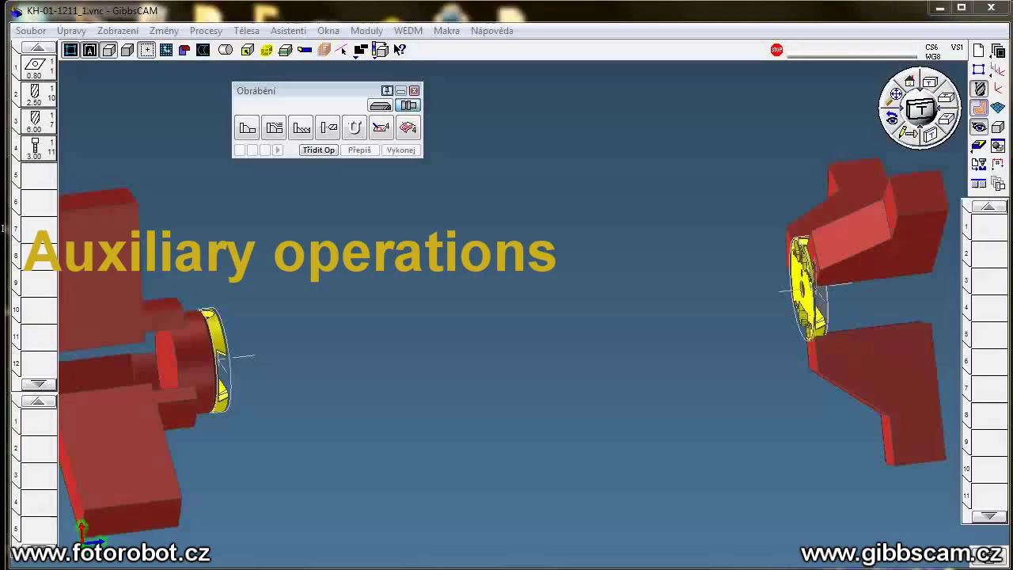
Add a Protivřeteno do pozice utility with C Synchronizováno and Snímání momentu enabled
mouse_move(354, 127)
left_mouse_down()
mouse_move(214, 417)
mouse_move(38, 425)
left_mouse_up()
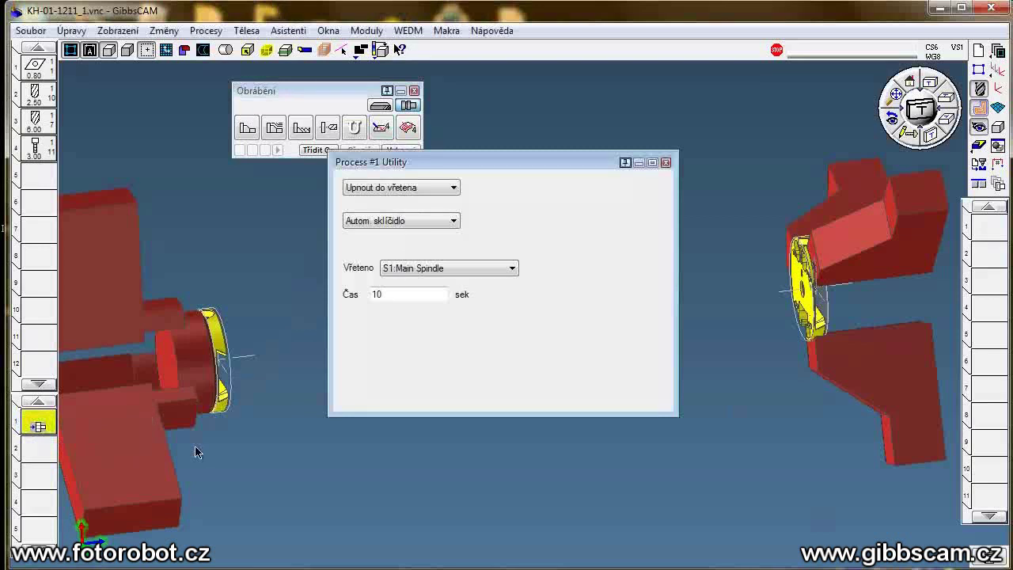
left_click(426, 192)
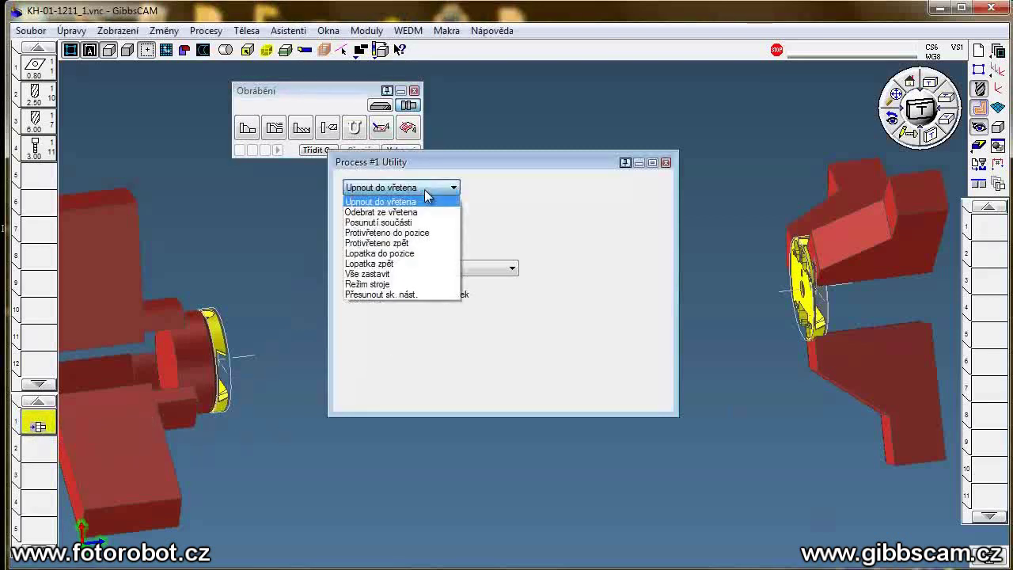
left_click(427, 235)
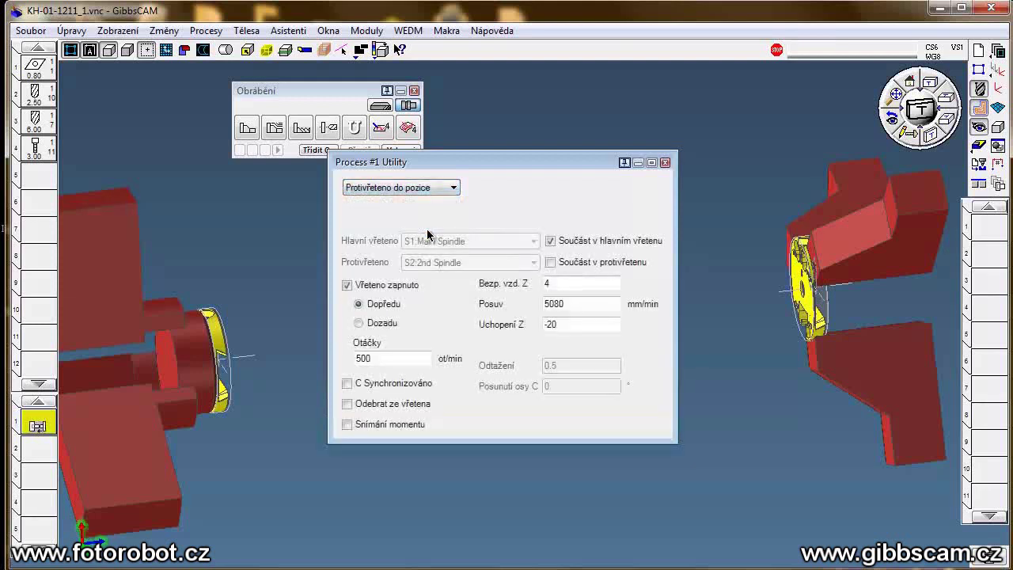
left_click(568, 322)
left_click(569, 305)
left_click(567, 283)
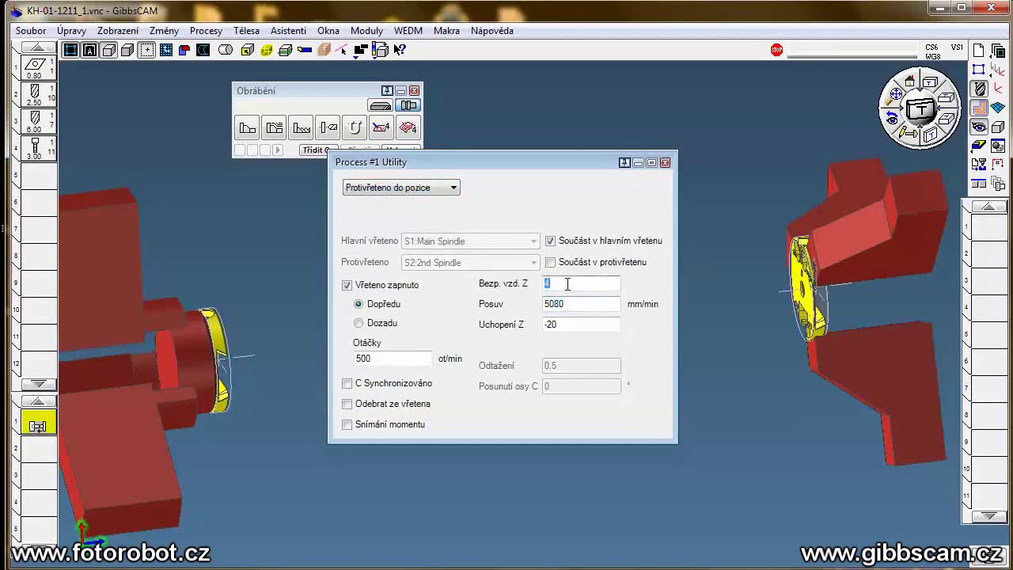
left_click(418, 360)
left_click(402, 385)
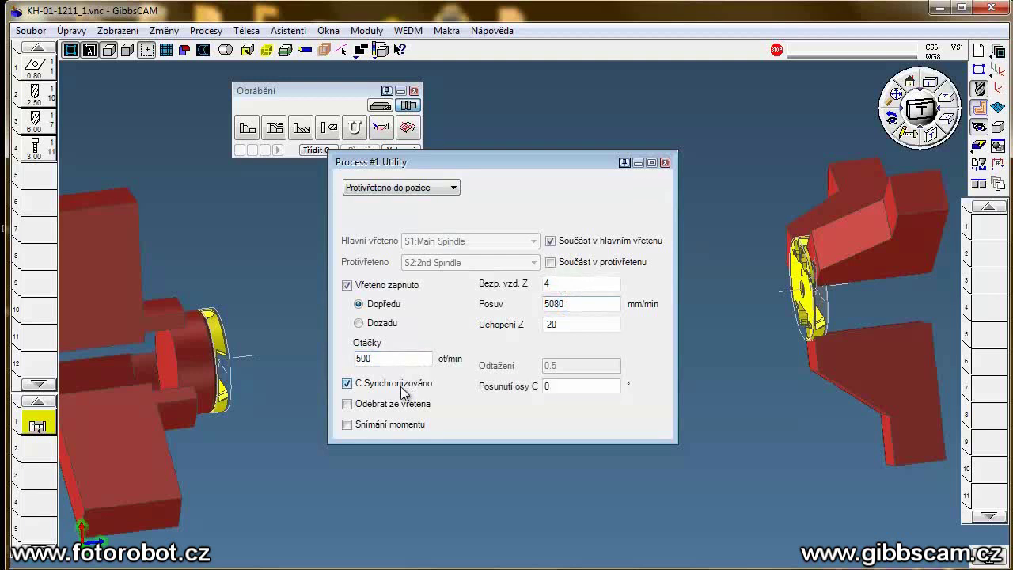
left_click(391, 427)
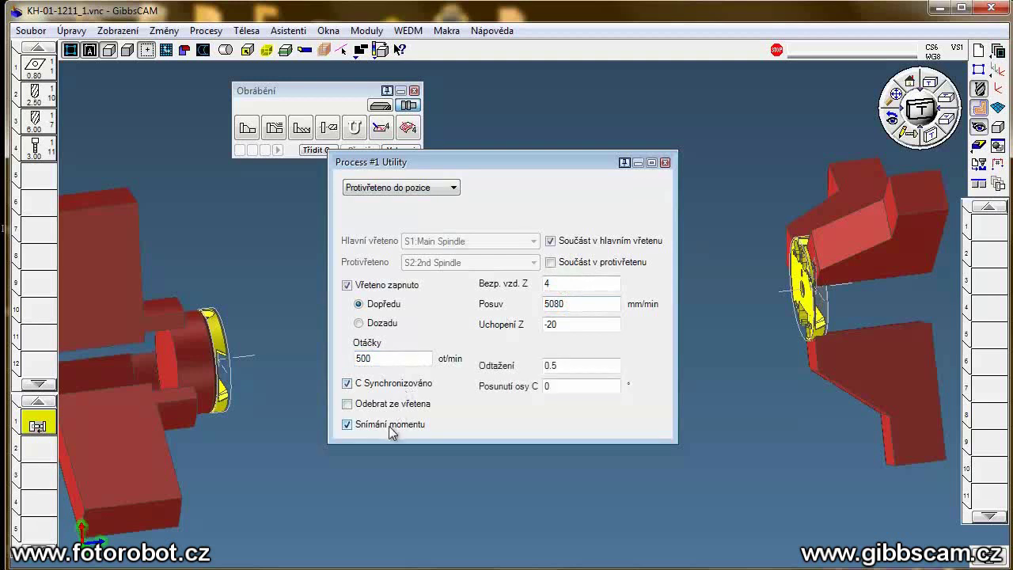
Add a Režim stroje utility set to RB:Restart Block
left_click(430, 196)
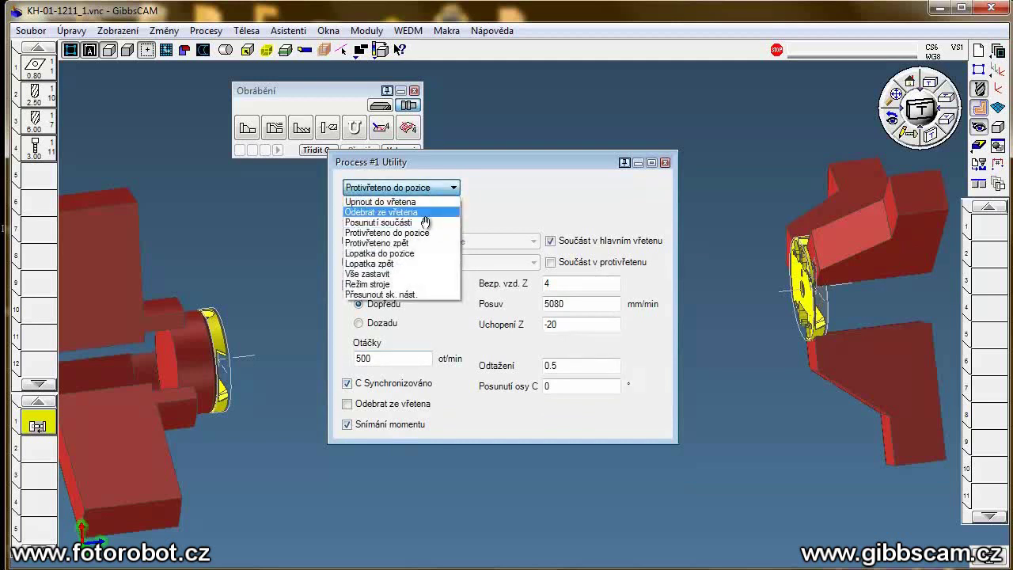
left_click(417, 285)
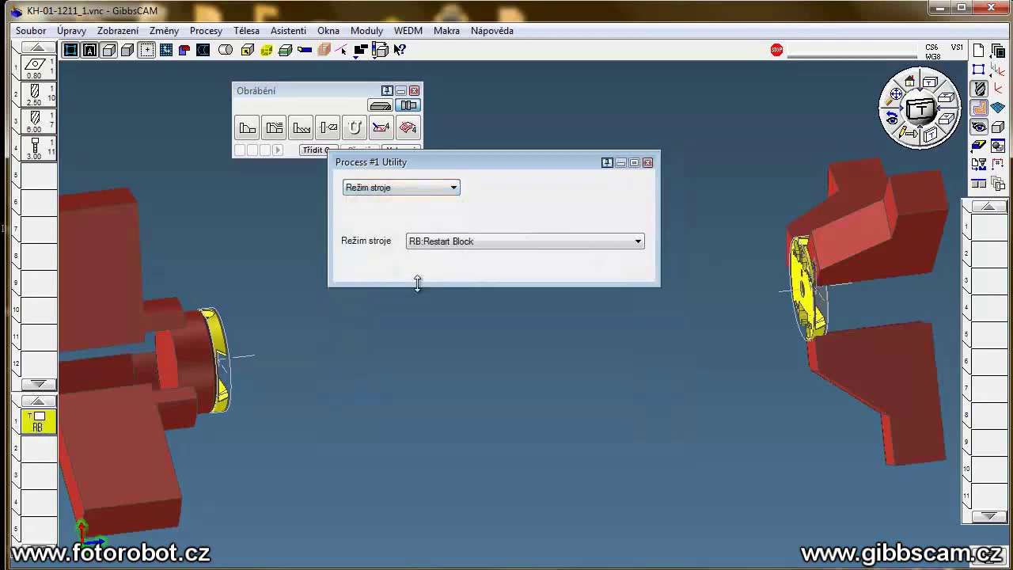
left_click(483, 246)
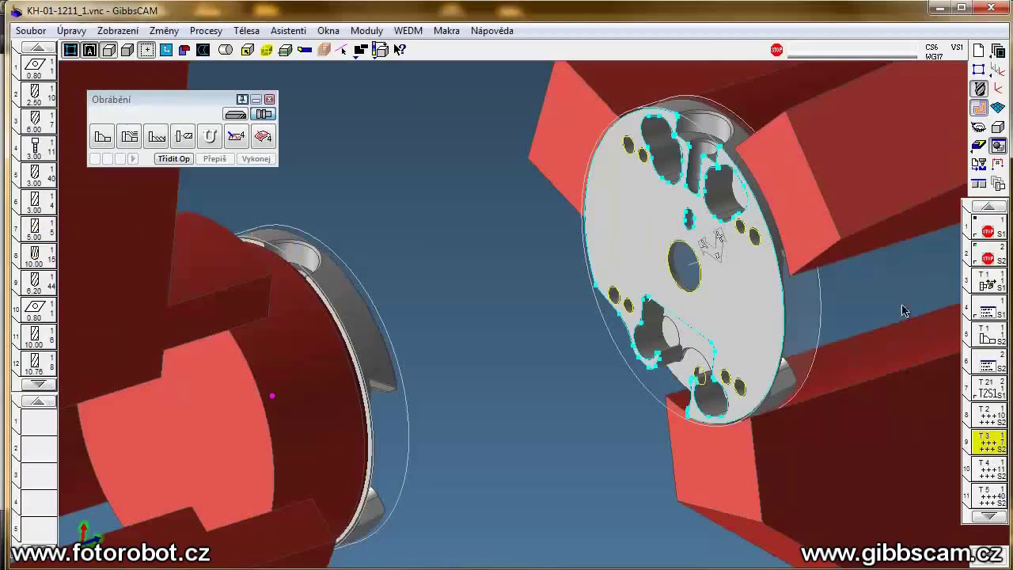
In Řízení Synchronizace, view the Operační and Vřeten modes, highlighting S1 then S2 operations
left_click(978, 185)
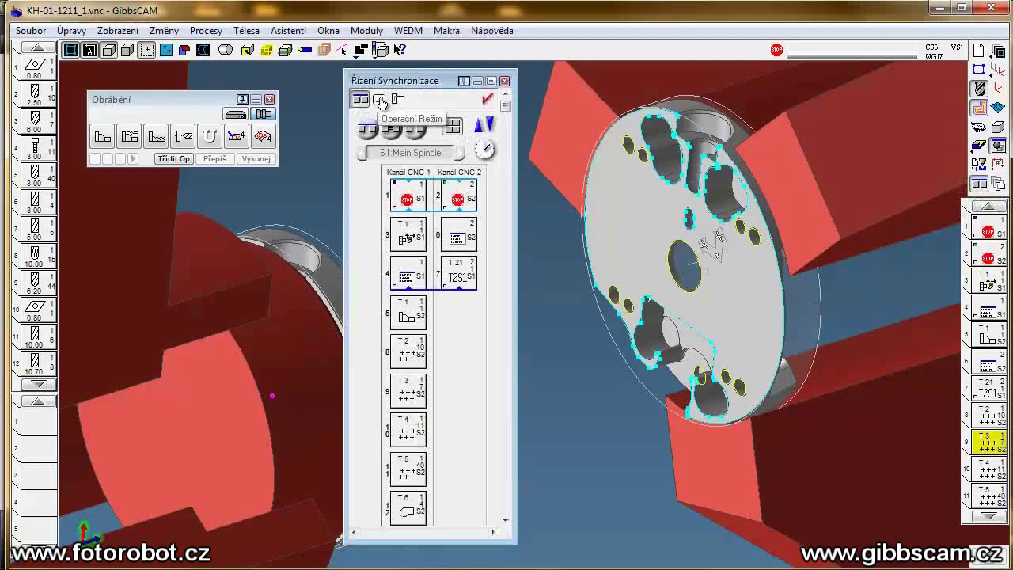
left_click(380, 100)
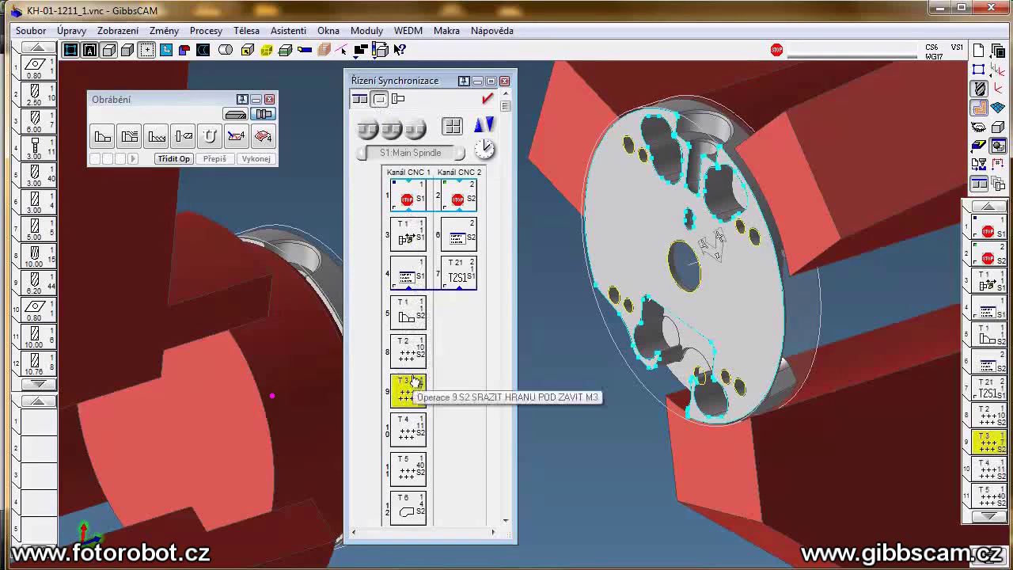
left_click(398, 100)
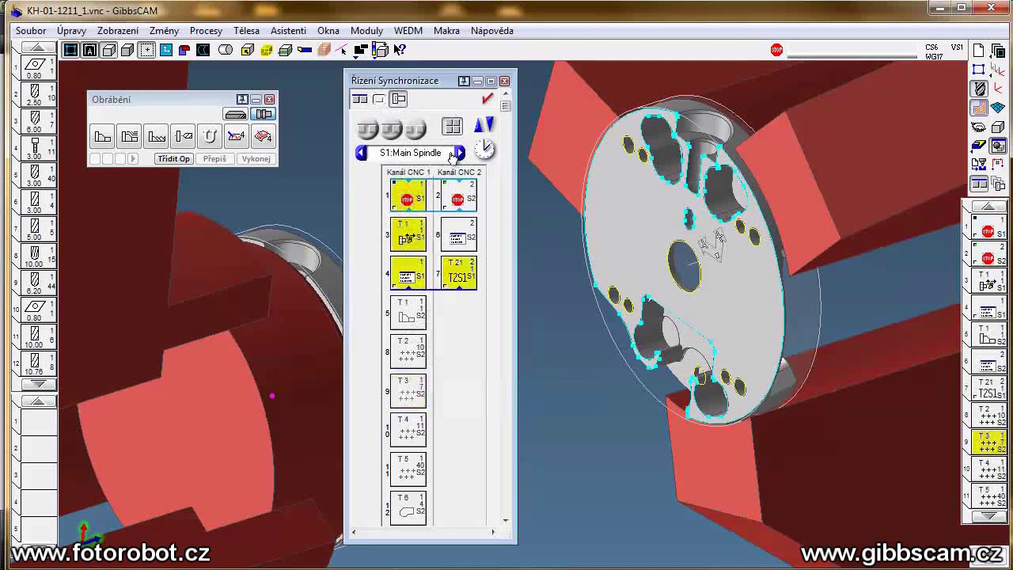
left_click(458, 153)
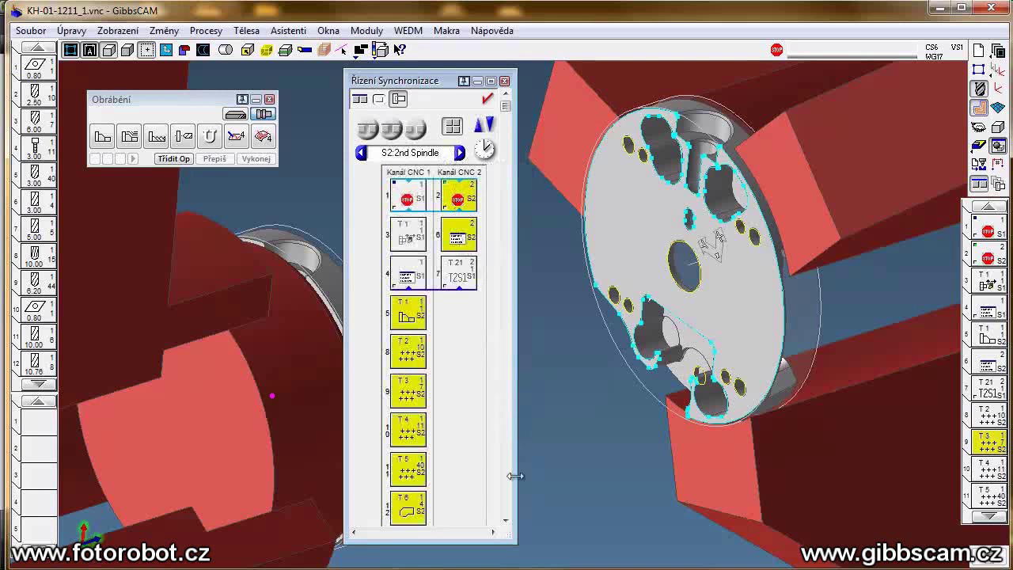
In Synchronizace mode, deselect linked operations 3 and 6 and show the time-scaled timeline
left_click(356, 100)
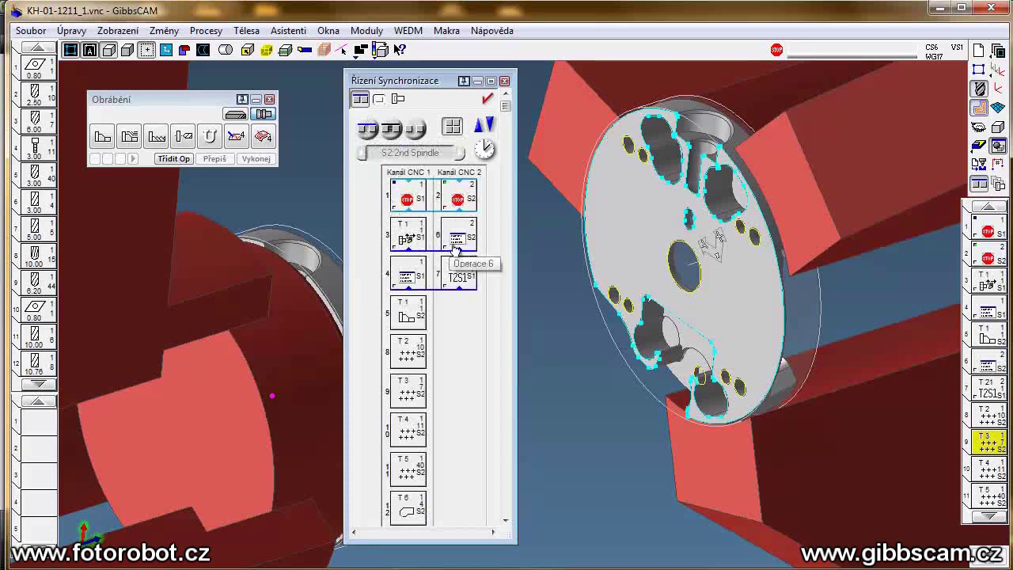
left_click(425, 136)
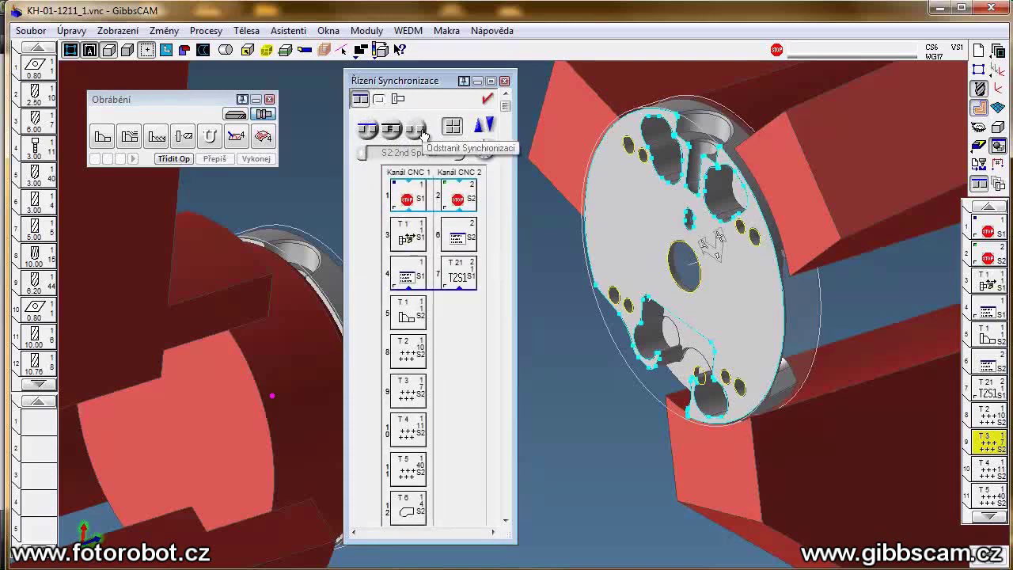
left_click(452, 129)
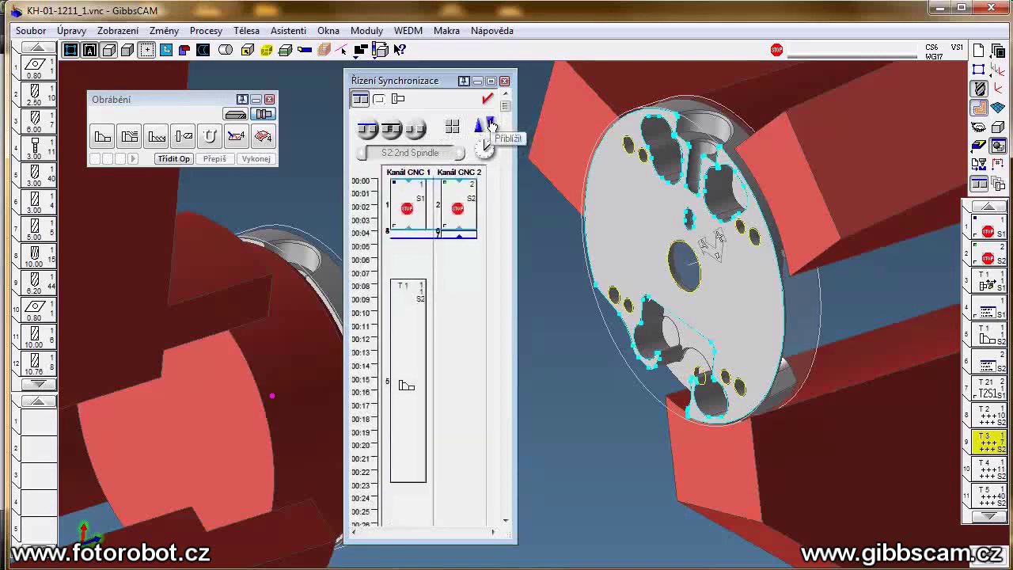
Review the sync timeline end to end and pass the full Kontrola synchronisation check
left_click(483, 127)
left_click(489, 127)
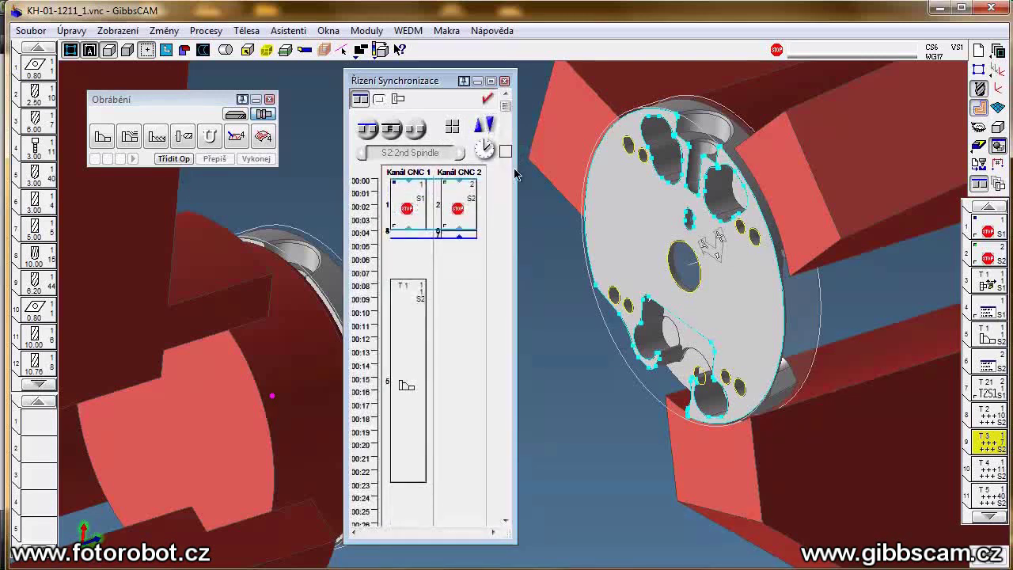
left_click(499, 514)
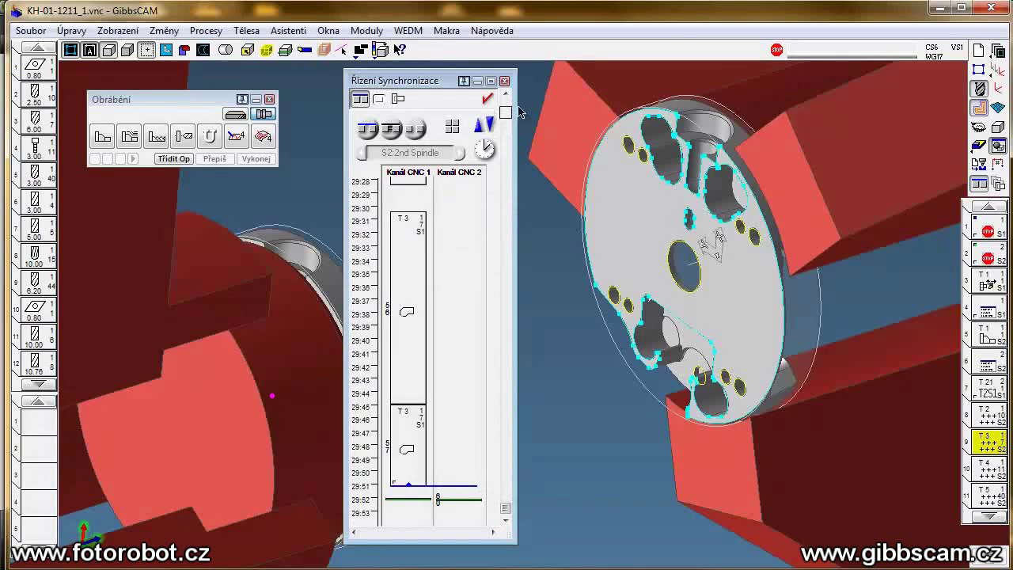
left_click(487, 100)
left_click(487, 101)
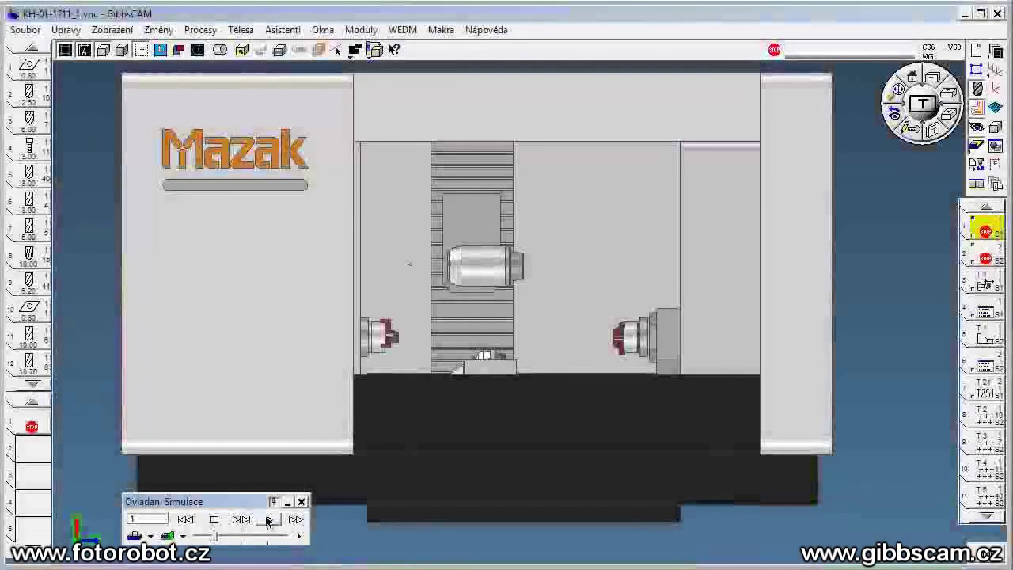
Play the Mazak machine simulation through the second-spindle drilling of the disc part
left_click(269, 519)
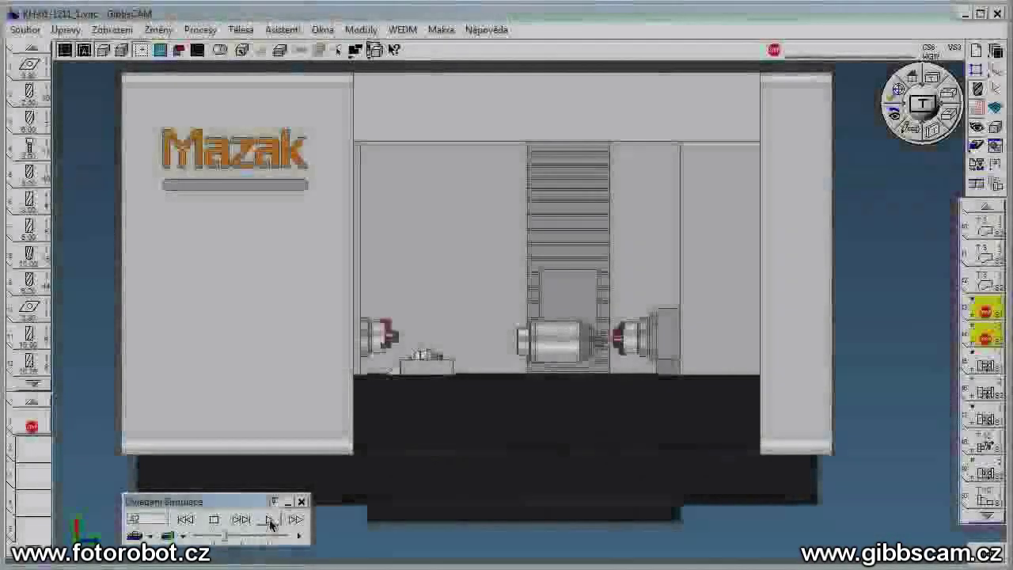
Resume the machine simulation and let it play through the remaining operations to step 42
left_click(270, 521)
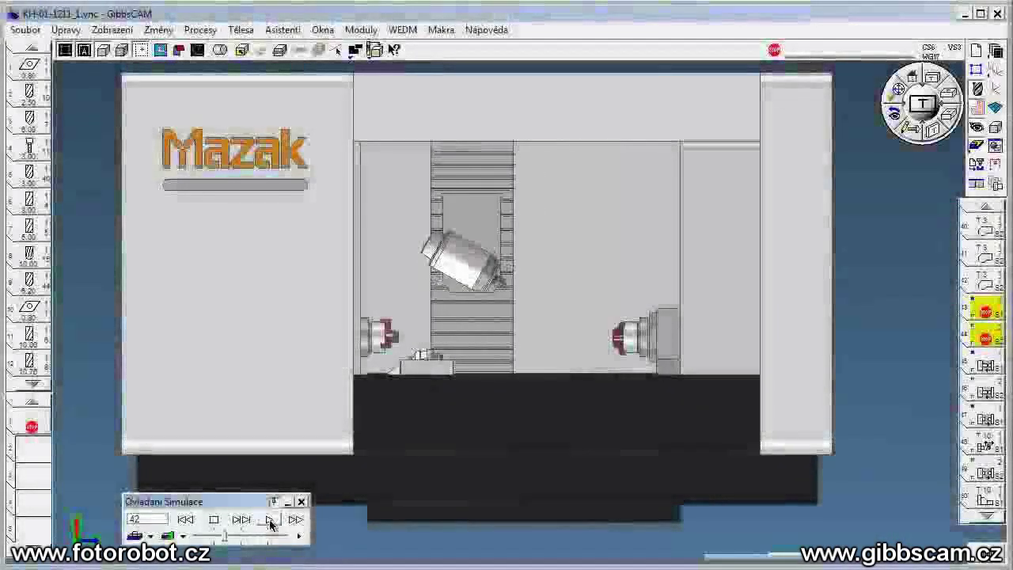